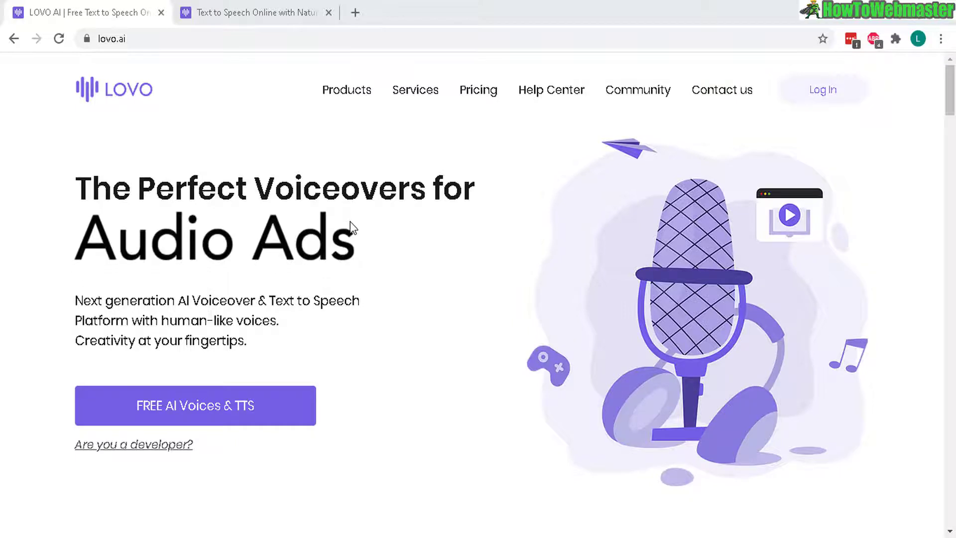
- Review the LOVO pricing page, highlighting the Free plan name and its Premium Voices feature
click(271, 13)
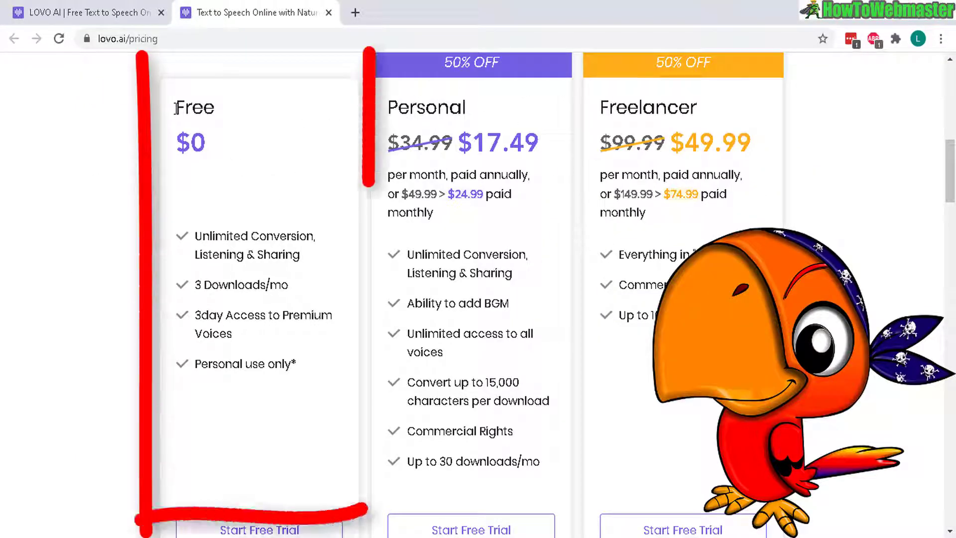
drag(175, 105, 215, 106)
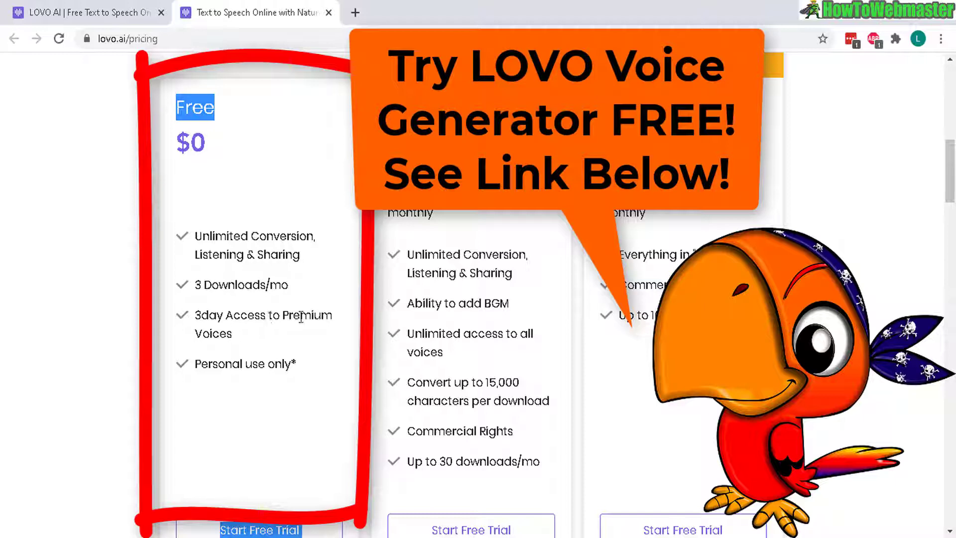
drag(282, 315, 233, 334)
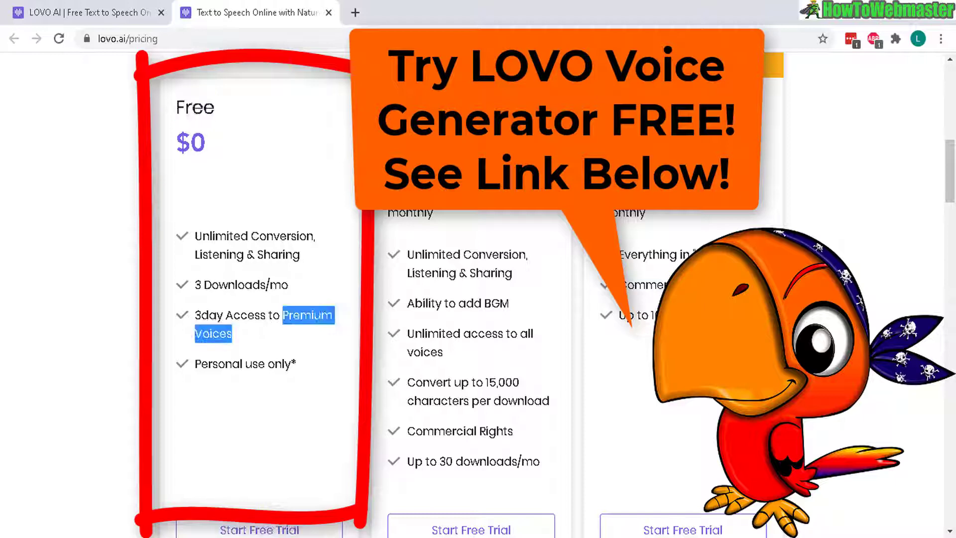
click(265, 150)
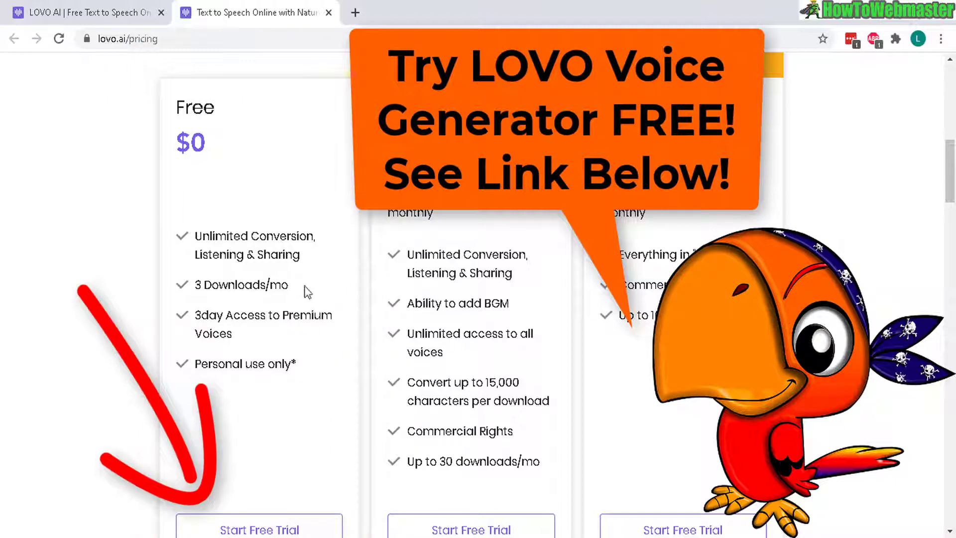
scroll(305, 290, down, 3)
- Start the Free plan trial and sign in to LOVO Studio
click(224, 386)
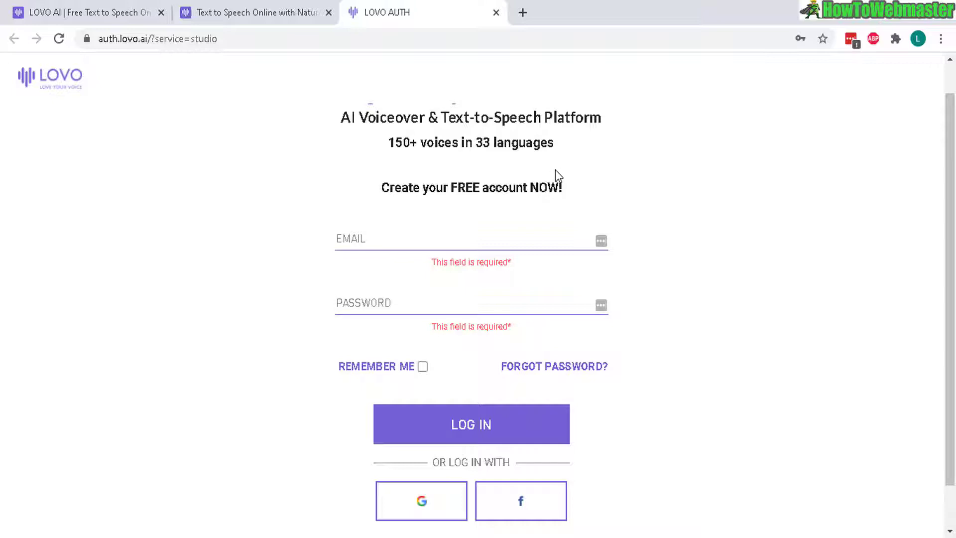
scroll(497, 169, down, 1)
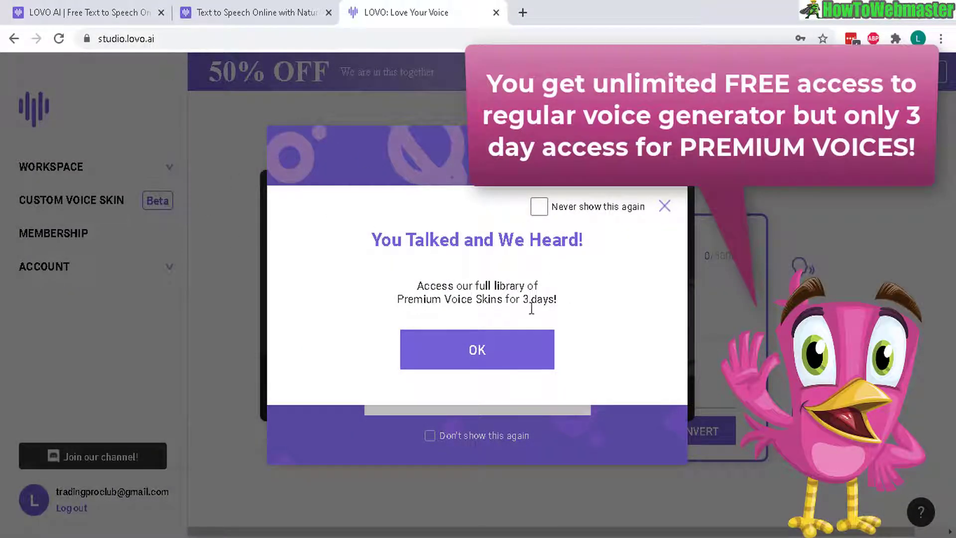
- Note the 3-day premium voice access, then close the welcome notice and the 50% OFF promotion
drag(424, 297, 568, 304)
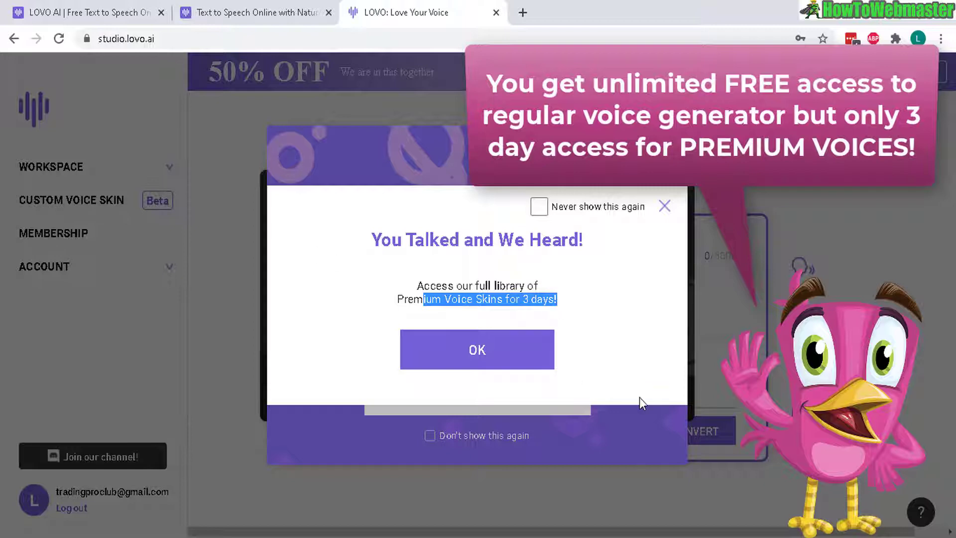
click(664, 208)
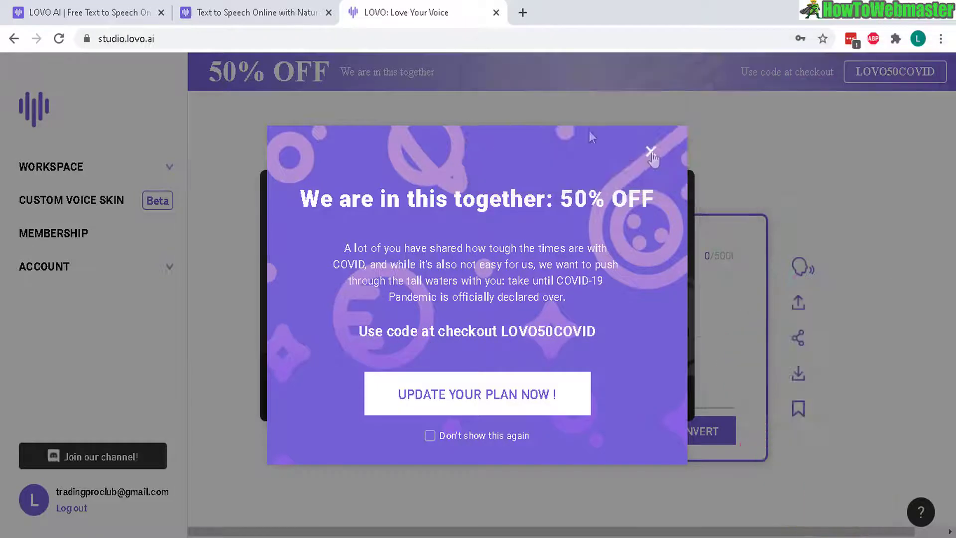
click(651, 155)
- Dismiss the community invitation, revisit the pricing page, then return to the LOVO Studio workspace
click(551, 144)
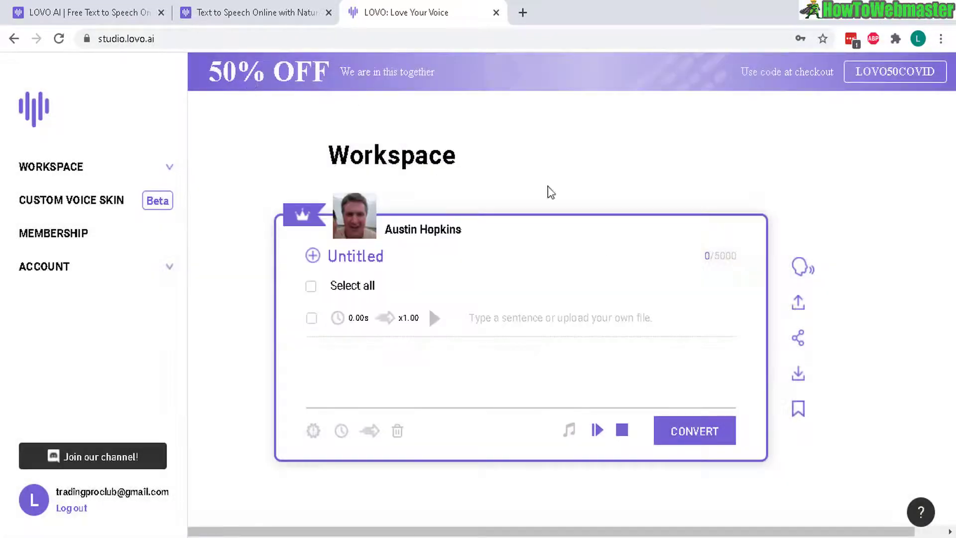
drag(326, 155, 458, 155)
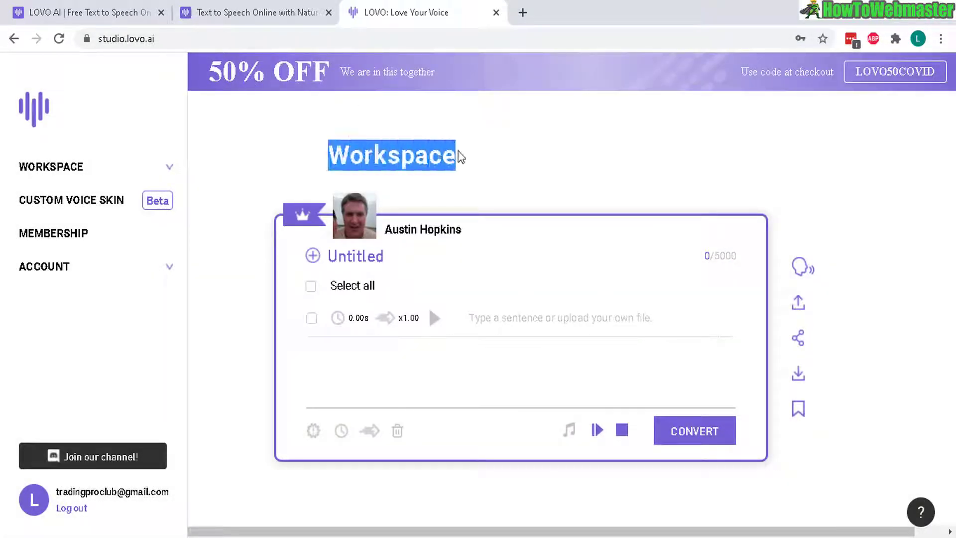
click(254, 15)
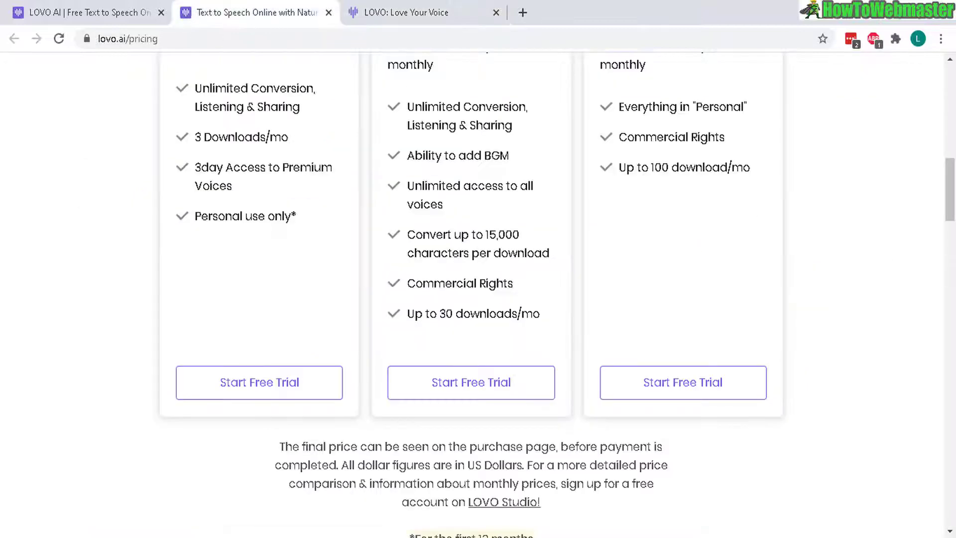
drag(951, 214, 954, 130)
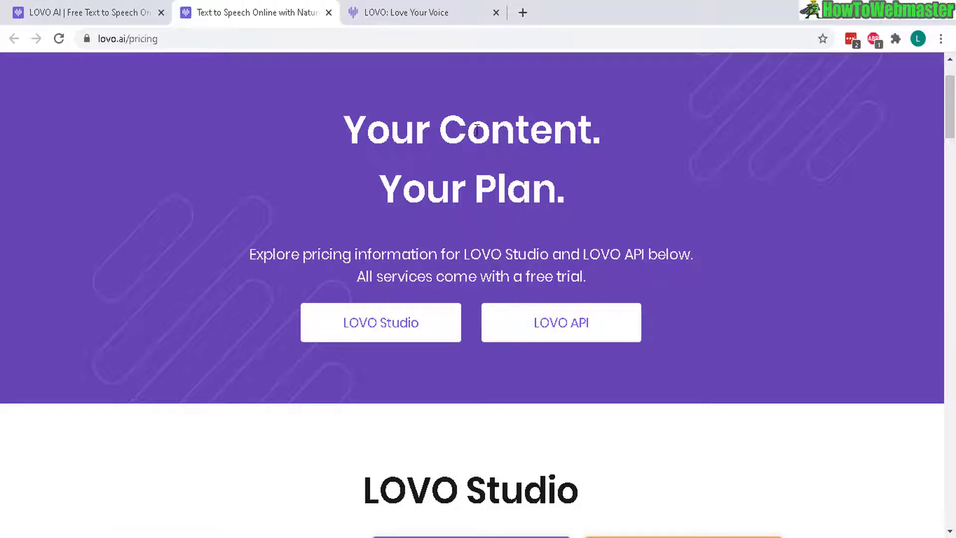
click(381, 14)
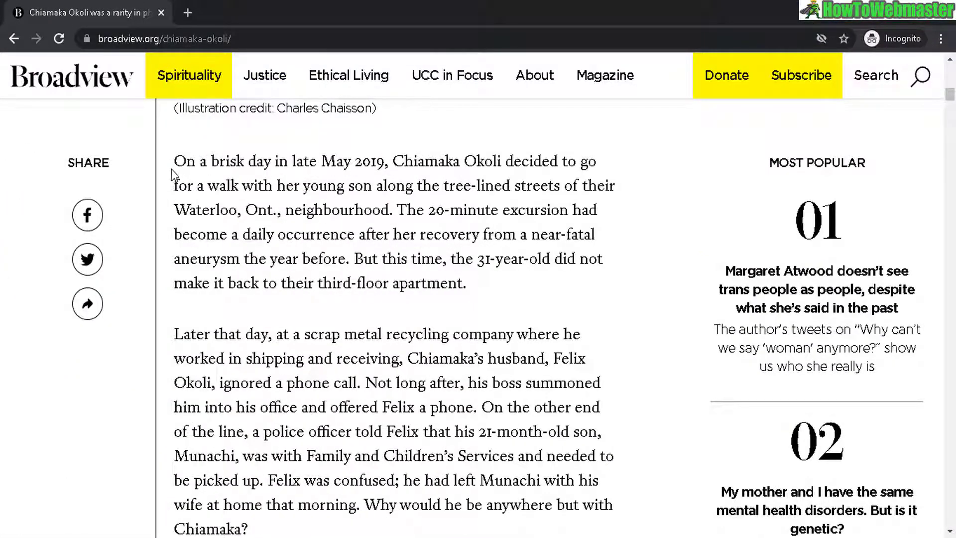
- Copy the Broadview article's opening paragraph
drag(172, 164, 496, 281)
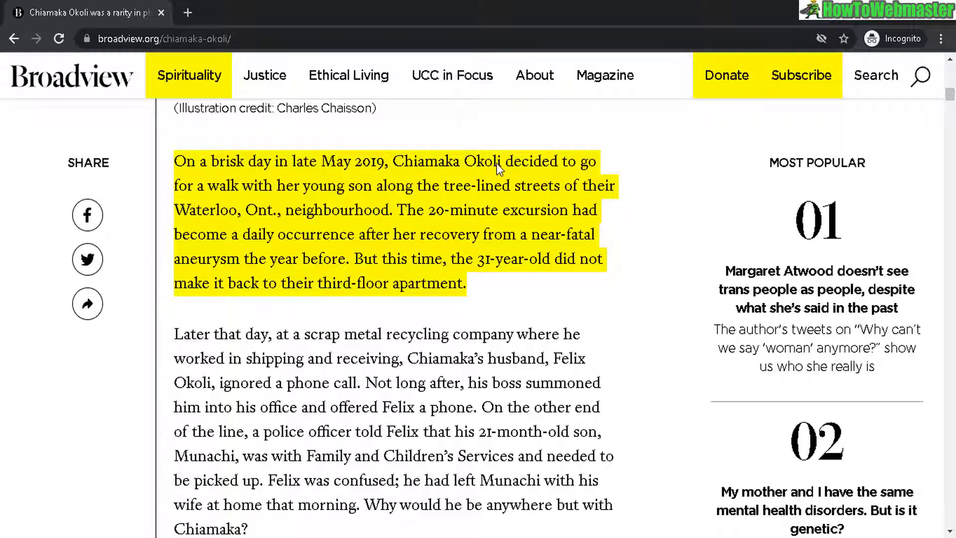
right_click(359, 190)
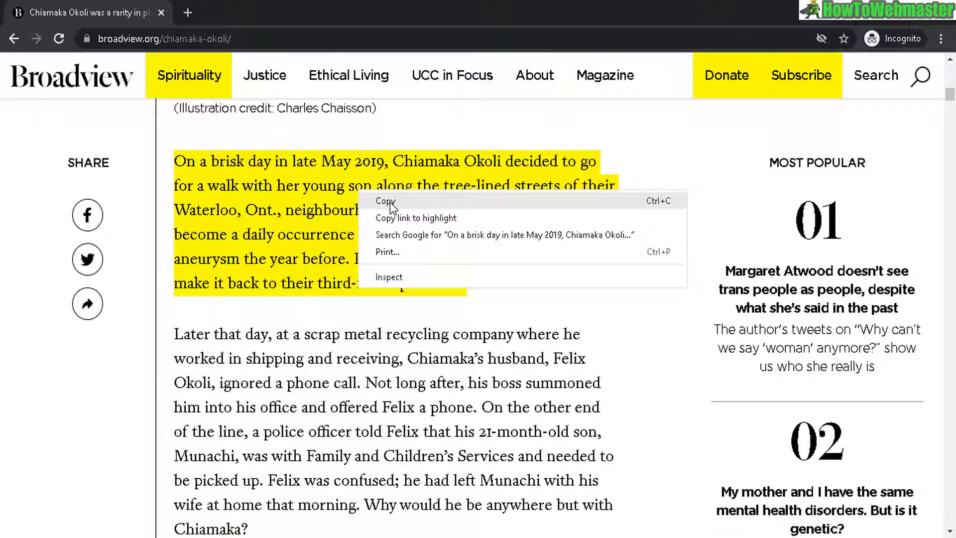
click(390, 202)
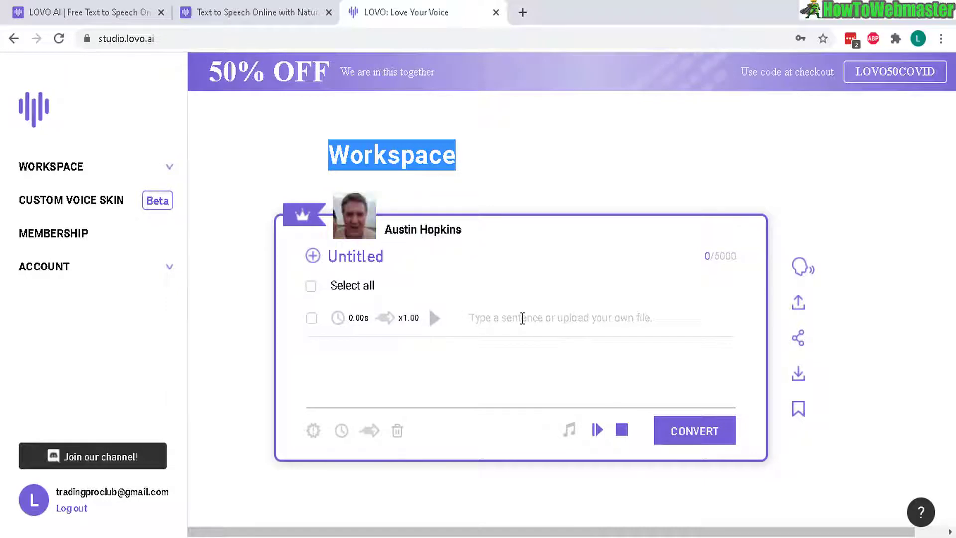
- Paste the Broadview paragraph into the workspace, select all sentences and convert them to speech
right_click(523, 318)
click(557, 180)
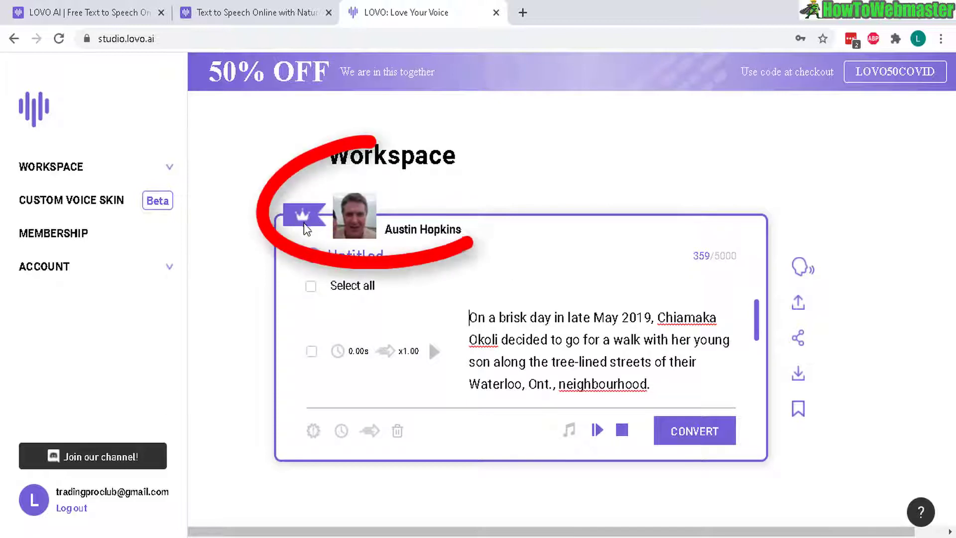
mouse_move(358, 224)
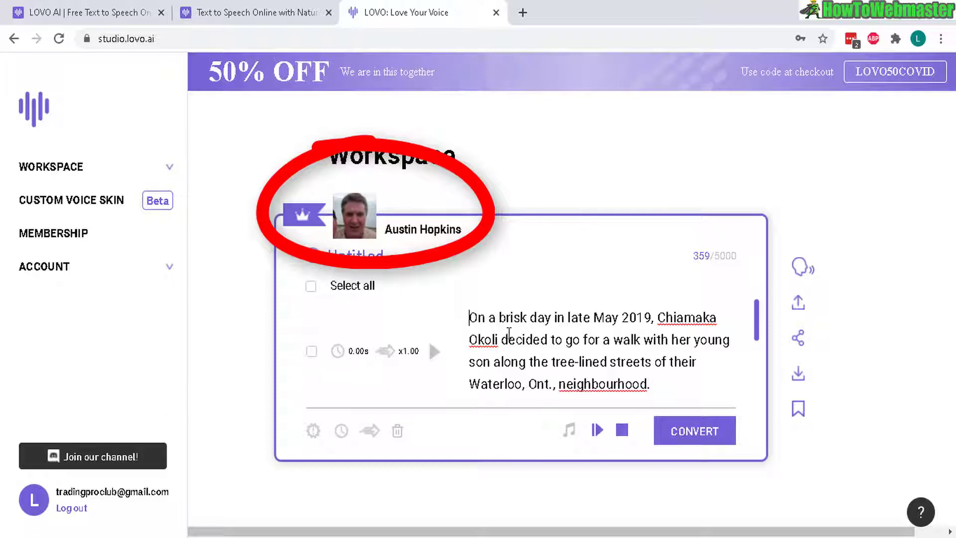
click(311, 285)
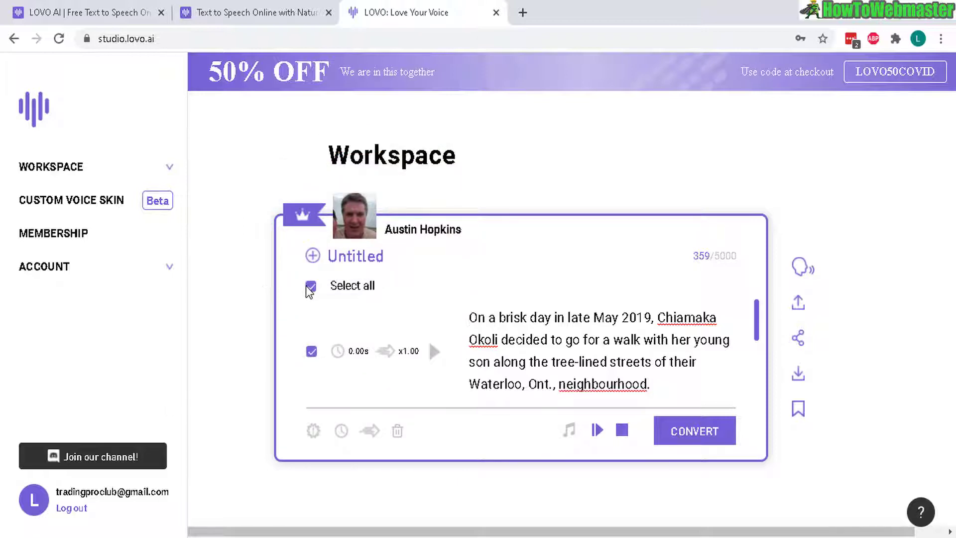
scroll(595, 343, down, 5)
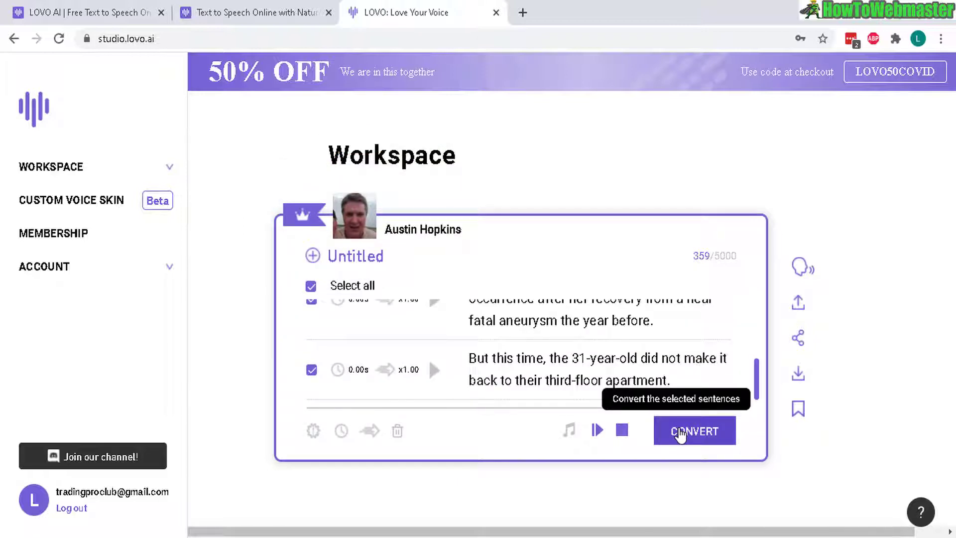
click(680, 433)
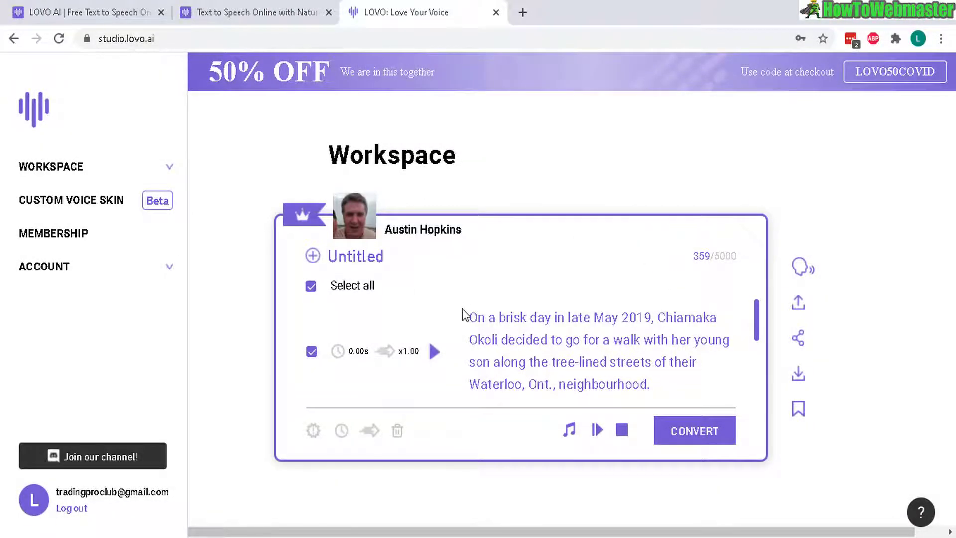
- Play the converted speech, then add commas after Chiamaka, Okoli and son
click(433, 354)
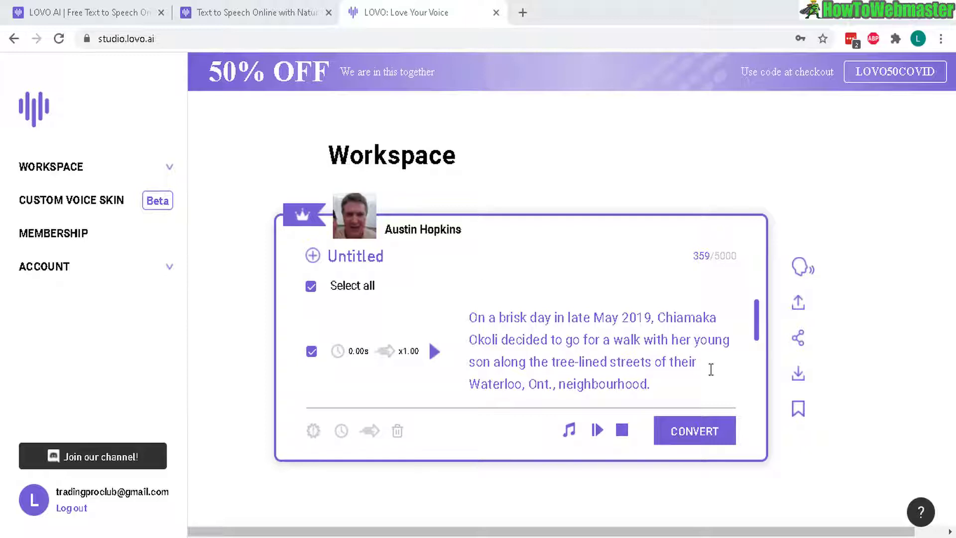
click(718, 321)
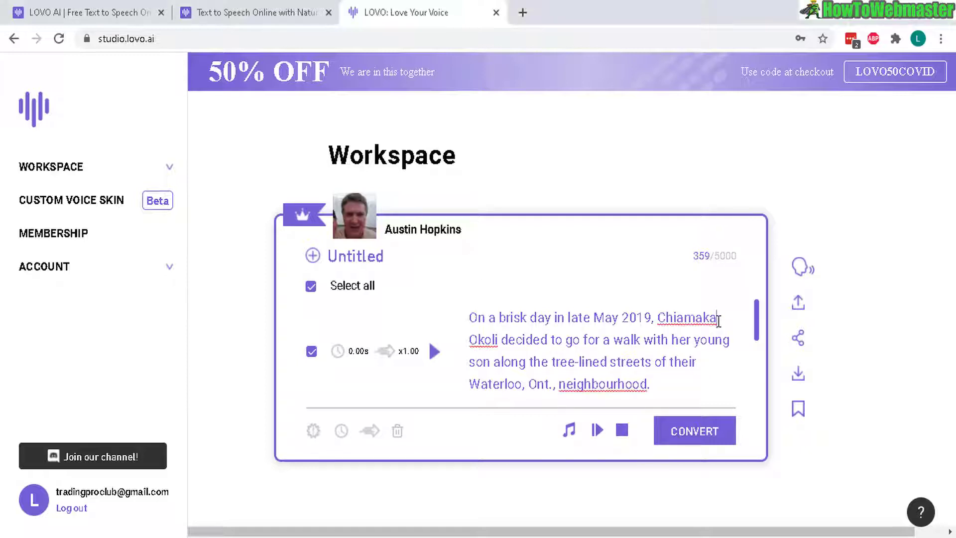
text(,)
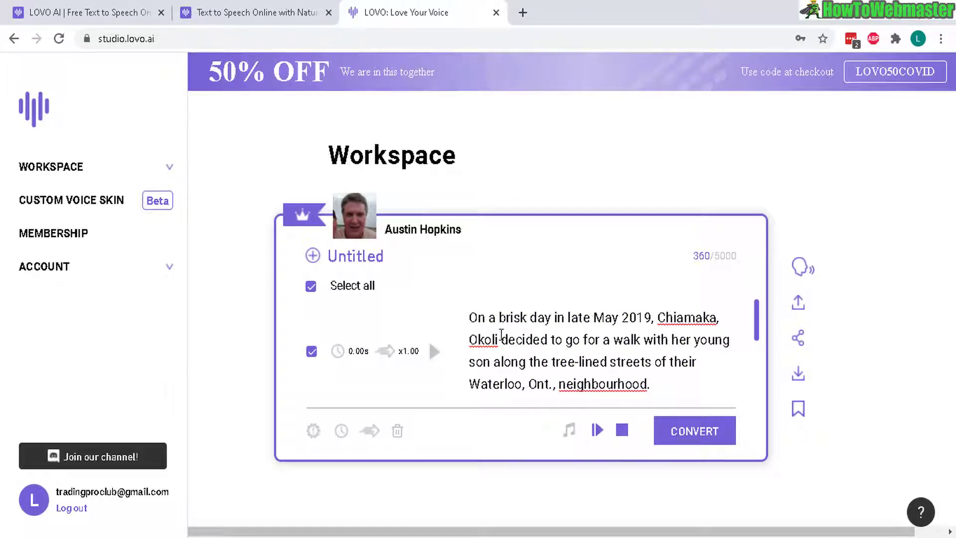
click(499, 339)
text(,)
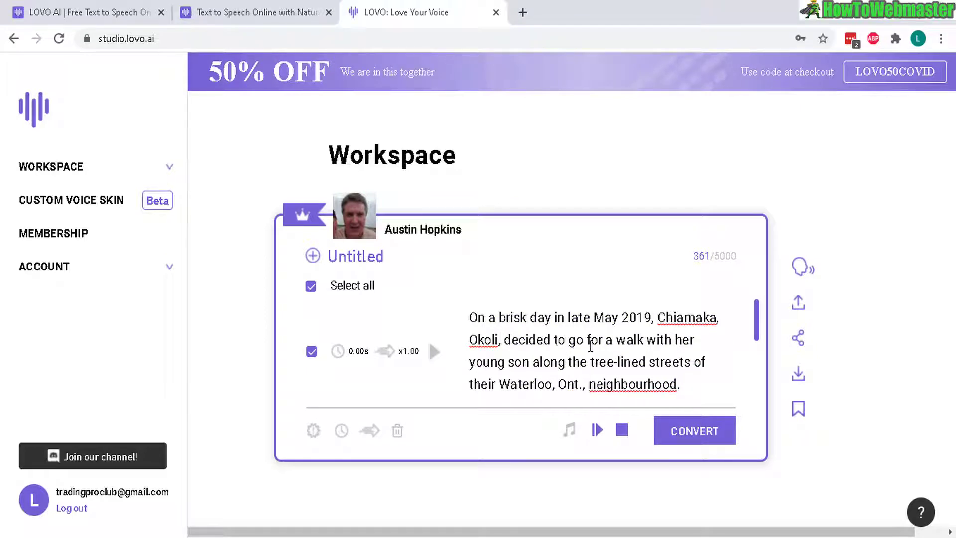
click(530, 361)
text(,)
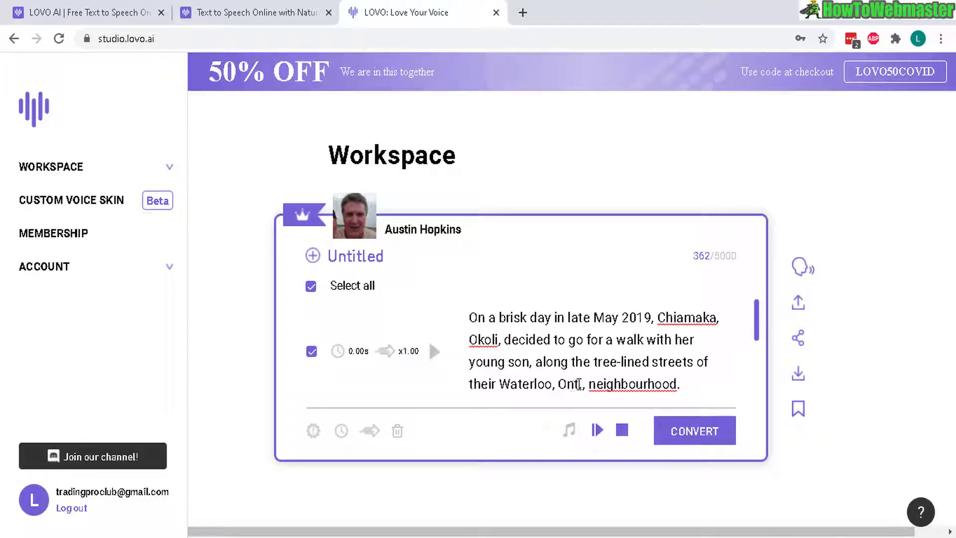
- Change 'Ont.' to 'Ontario' and unmark all sentences
drag(583, 384, 559, 384)
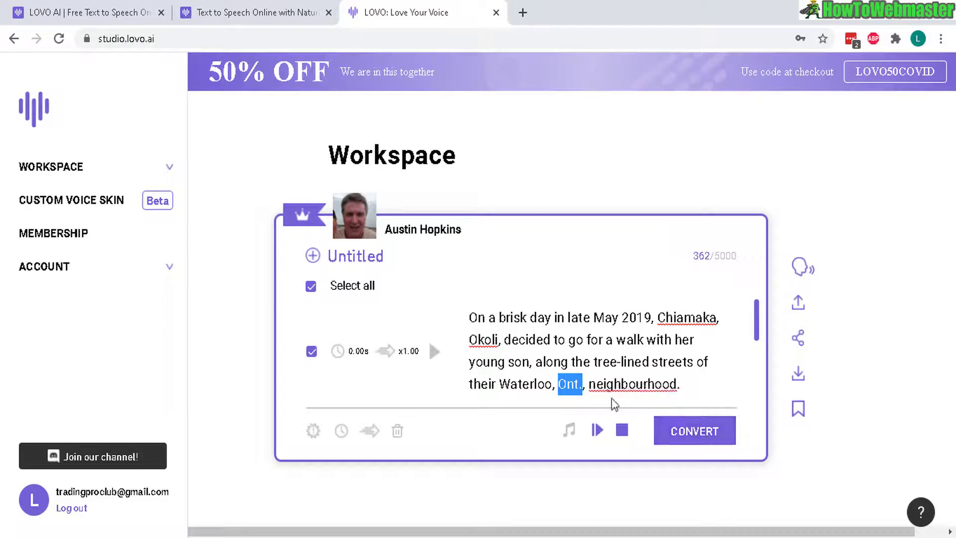
click(583, 384)
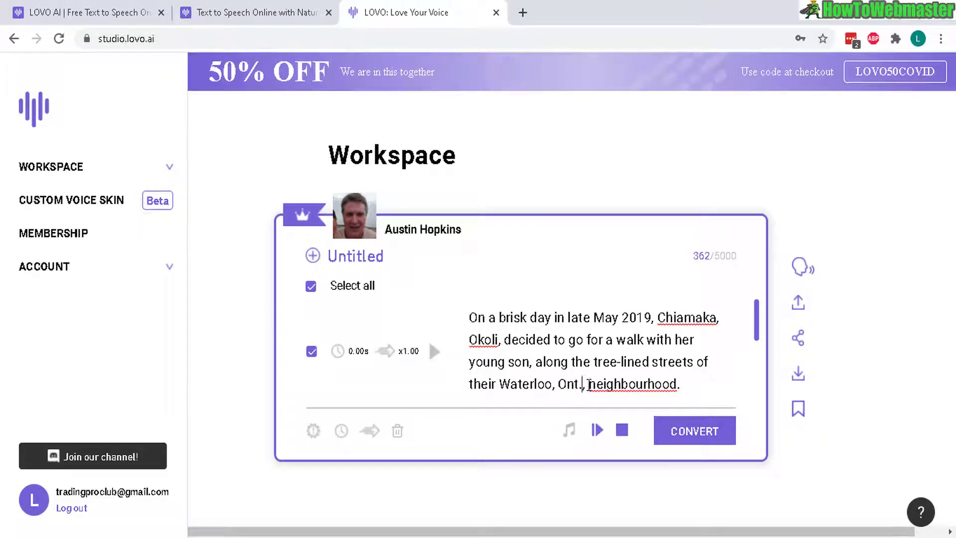
key(BackSpace)
text(ario)
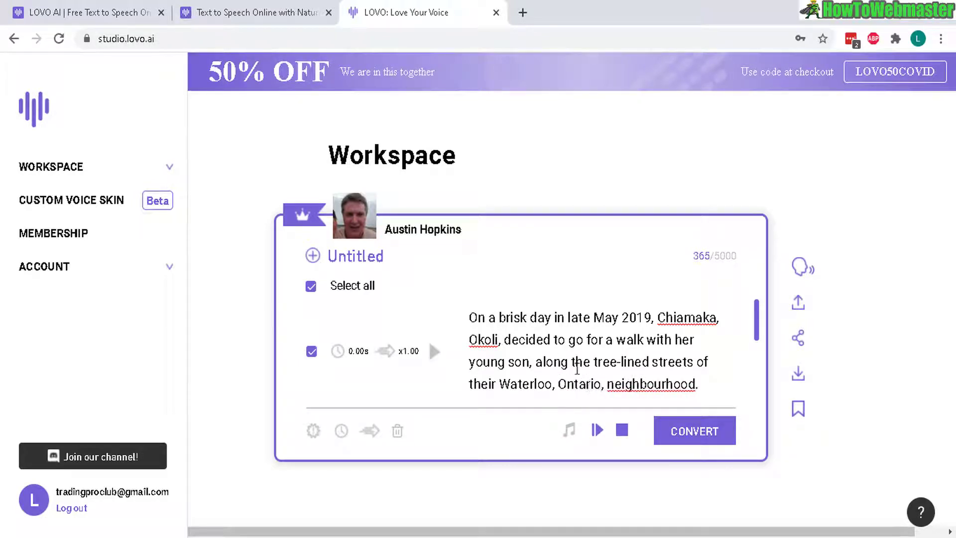
click(310, 286)
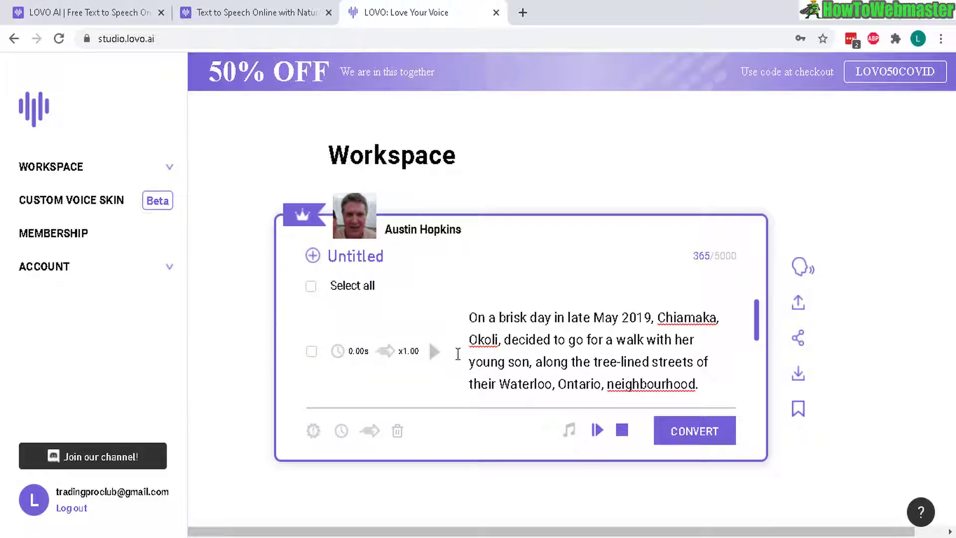
- Convert only the edited first sentence to speech and play its audio twice
click(312, 352)
scroll(410, 354, down, 2)
scroll(410, 353, up, 2)
click(689, 431)
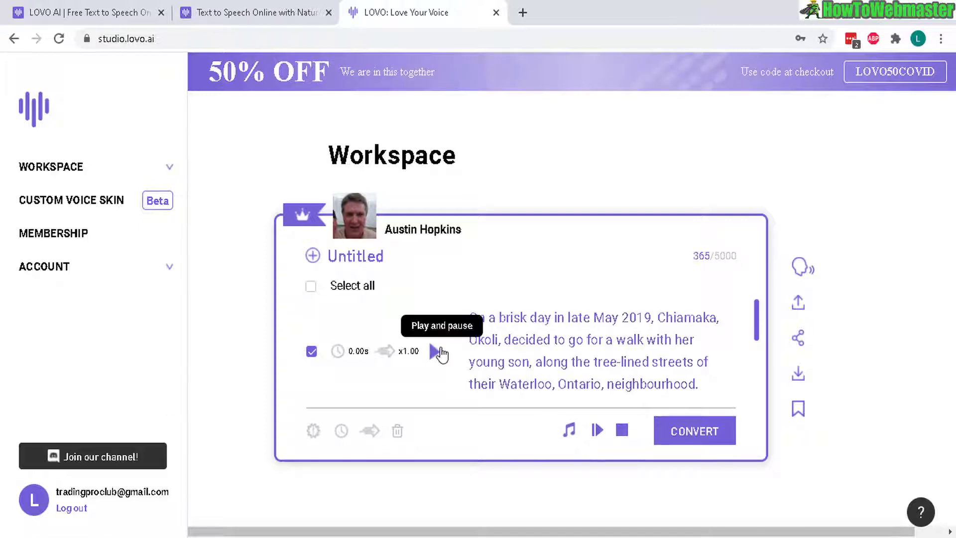
click(434, 352)
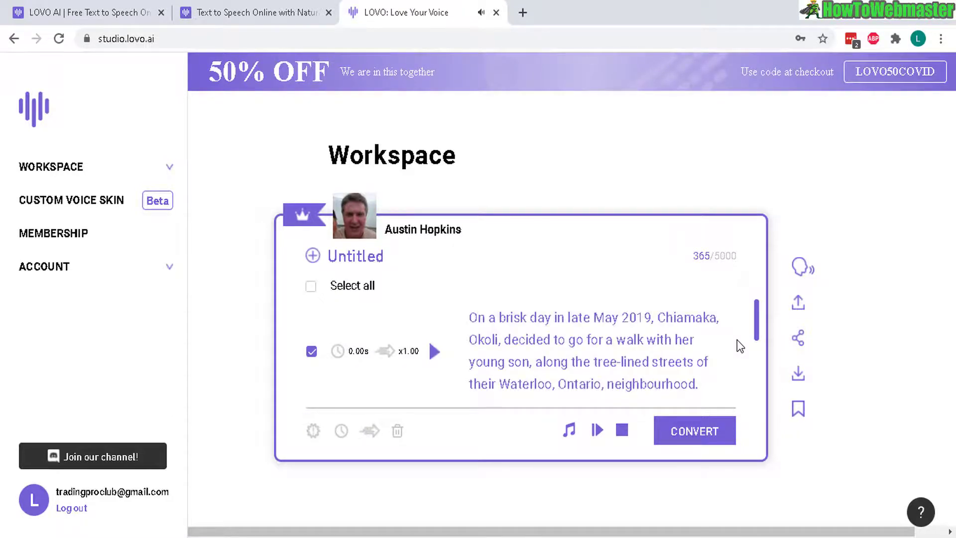
click(434, 371)
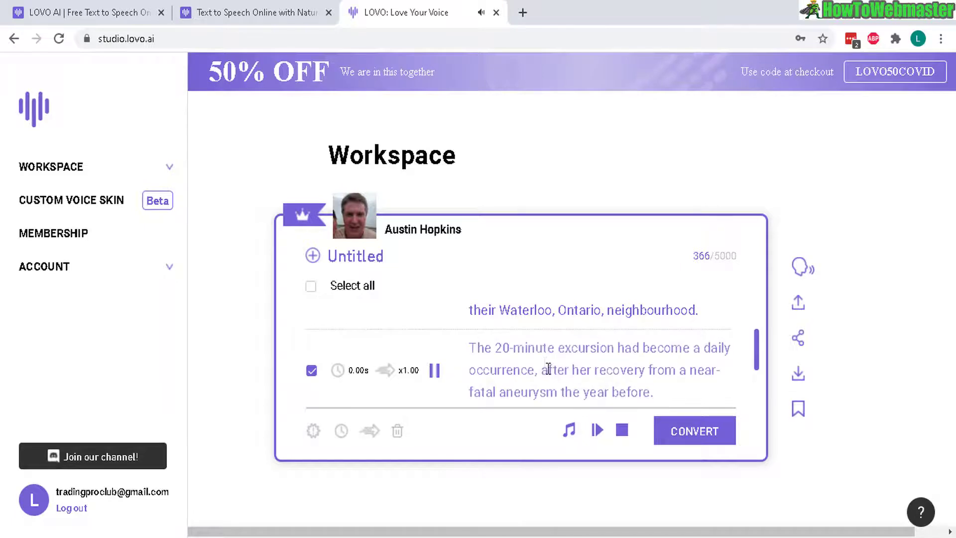
key(ctrl+a)
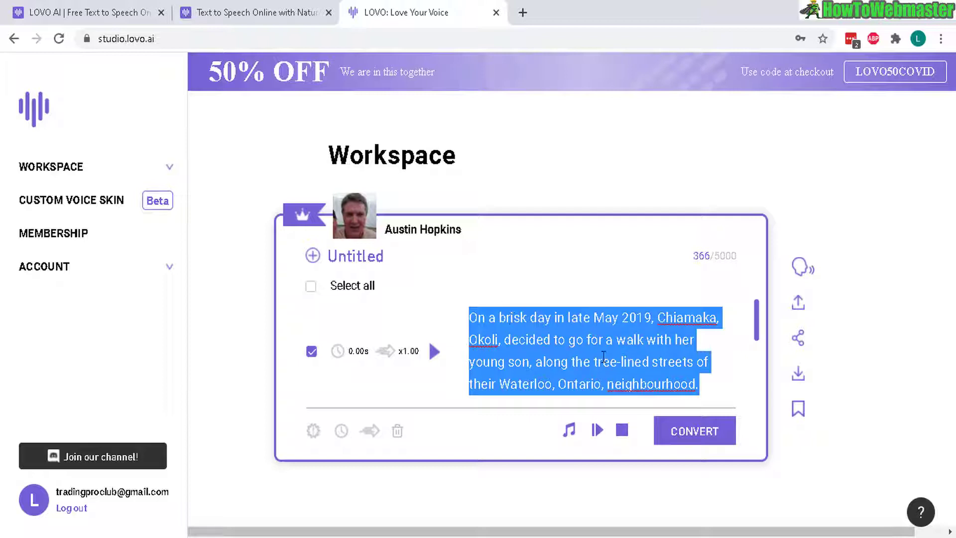
- Choose Sharon Huang HD from the Voice Skin gallery as the project voice
click(521, 318)
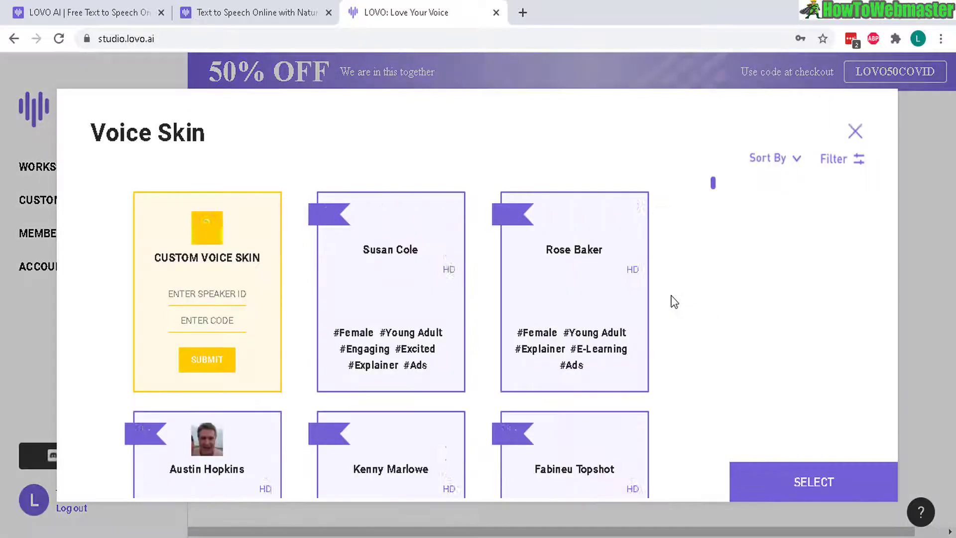
click(487, 258)
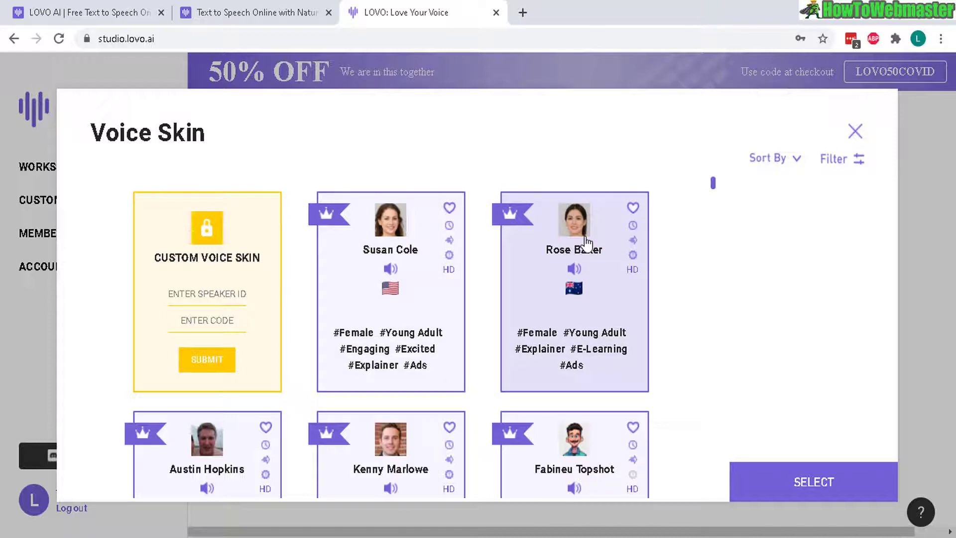
scroll(558, 254, down, 2)
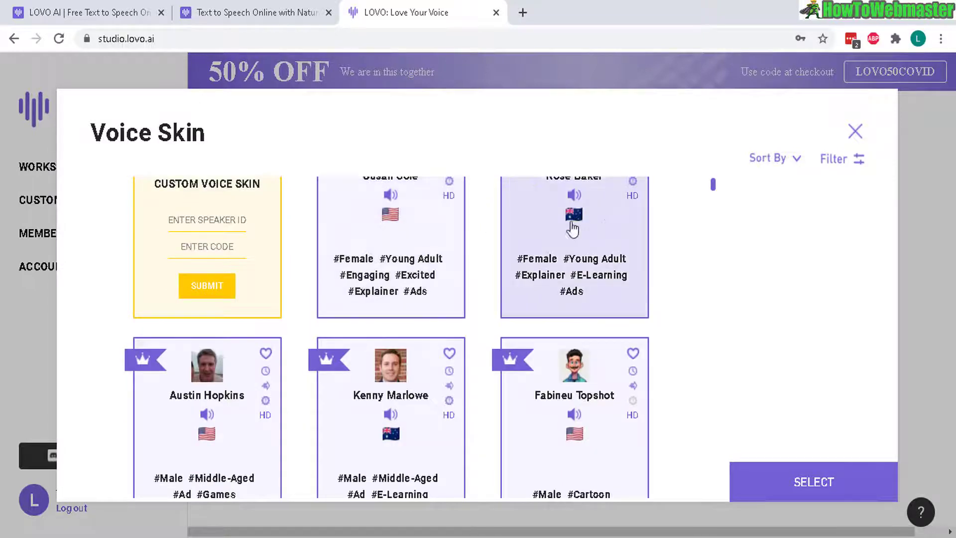
scroll(453, 240, down, 5)
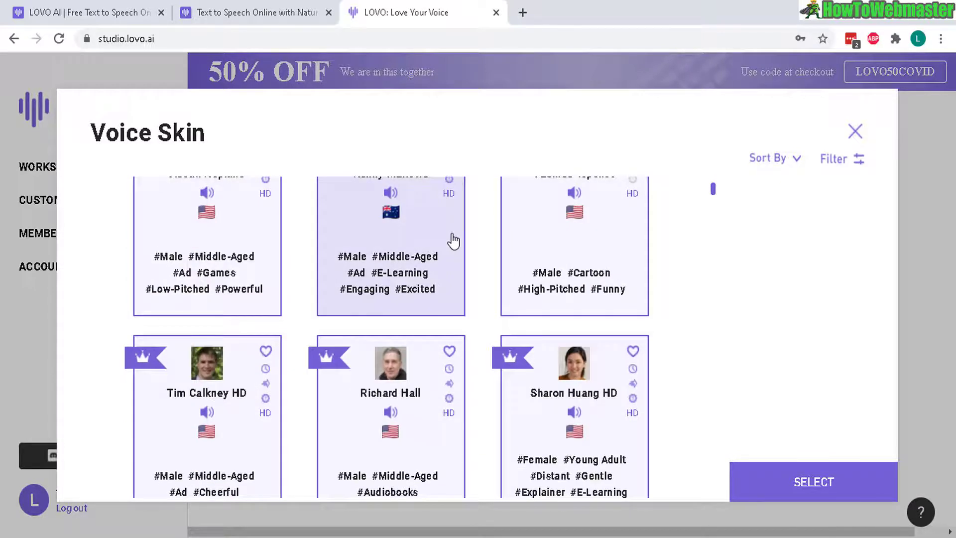
scroll(453, 241, down, 2)
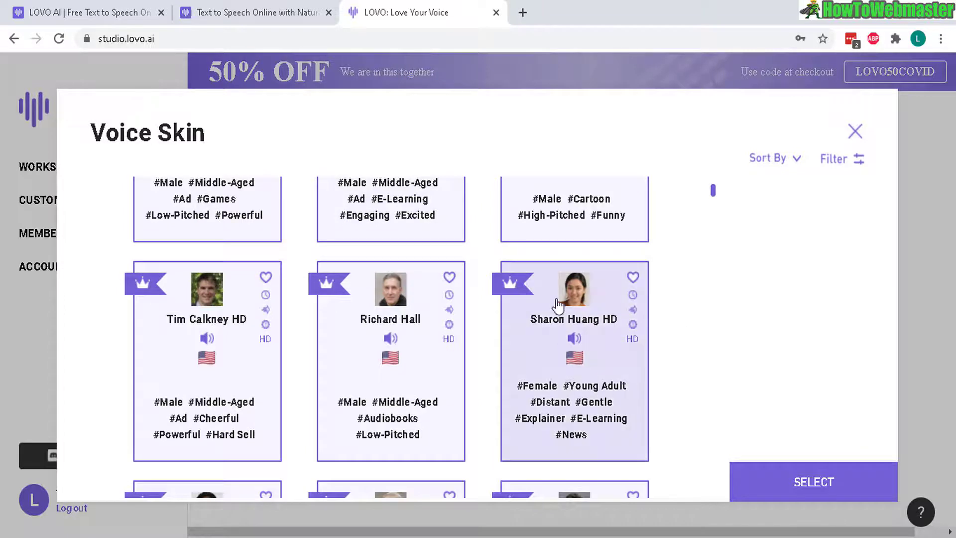
click(639, 426)
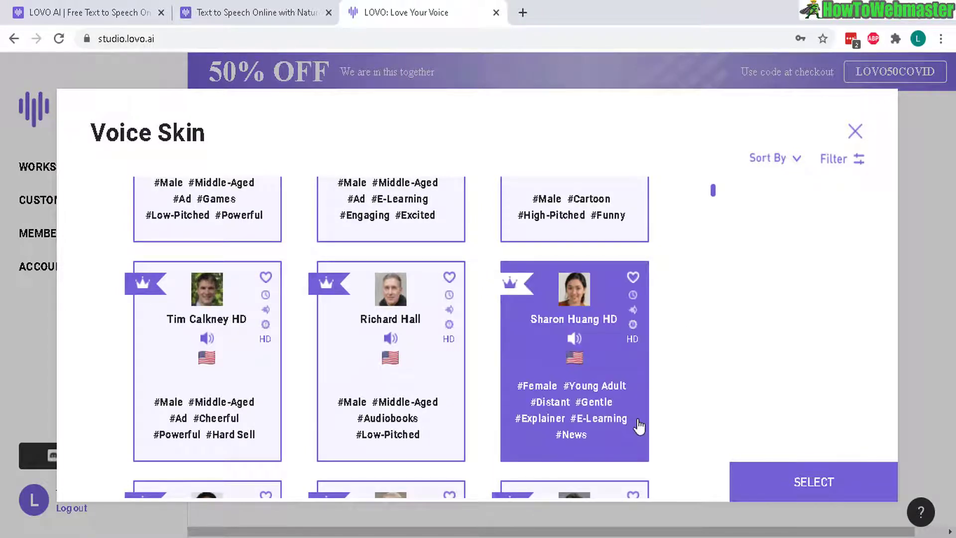
click(814, 484)
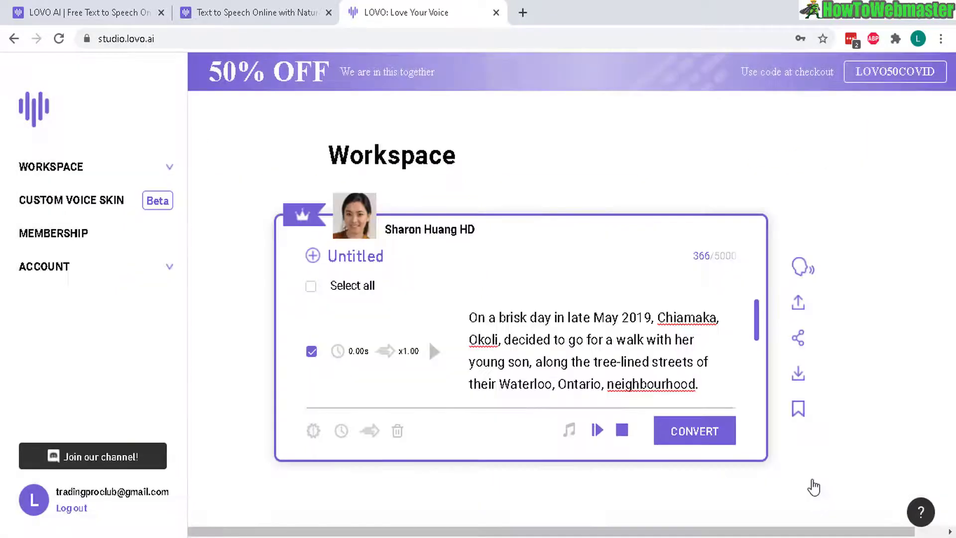
- Mark all sentences, reconvert them in Sharon Huang HD, and play the new audio
click(311, 287)
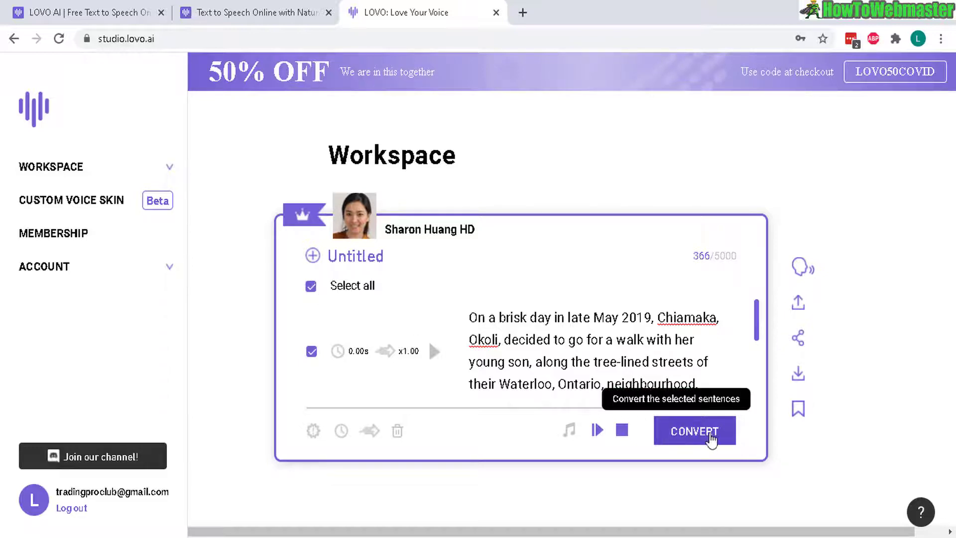
click(711, 439)
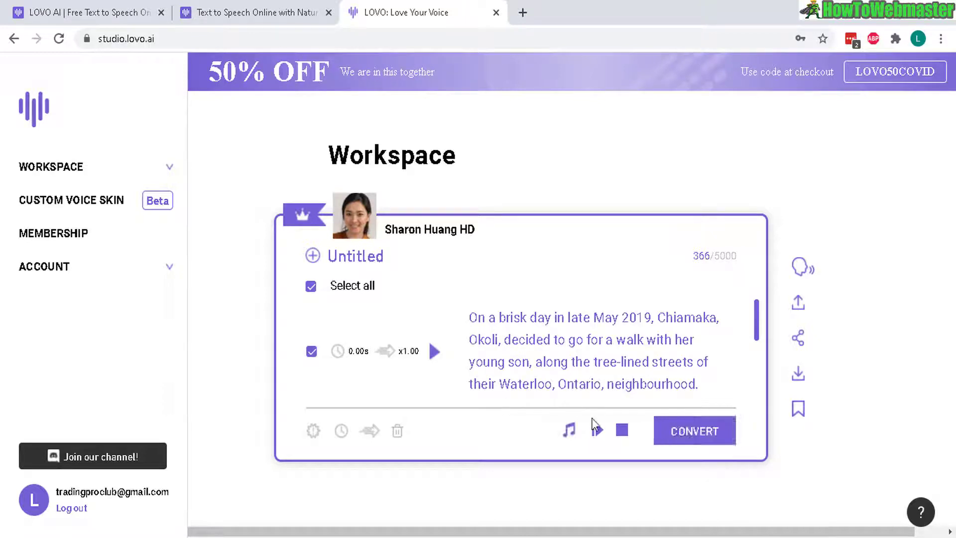
click(433, 353)
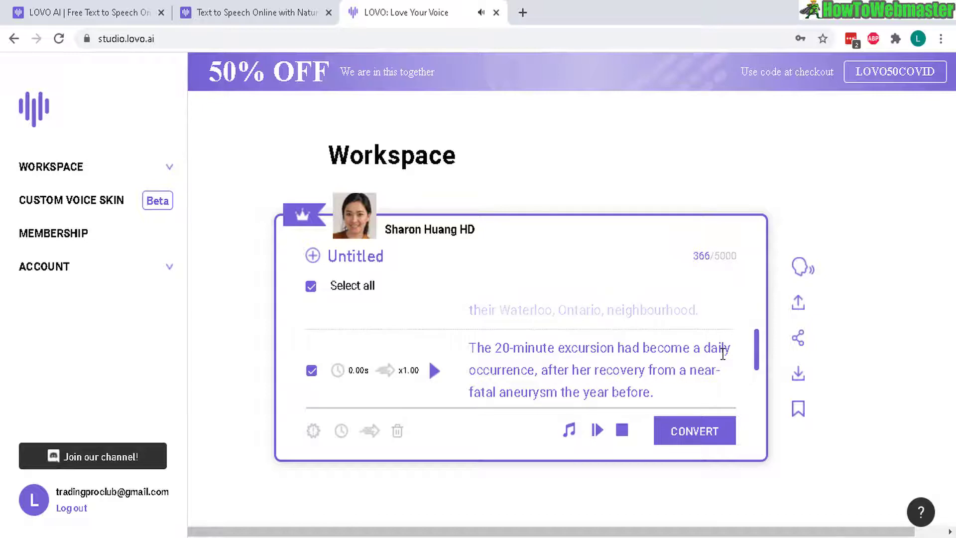
scroll(723, 354, up, 2)
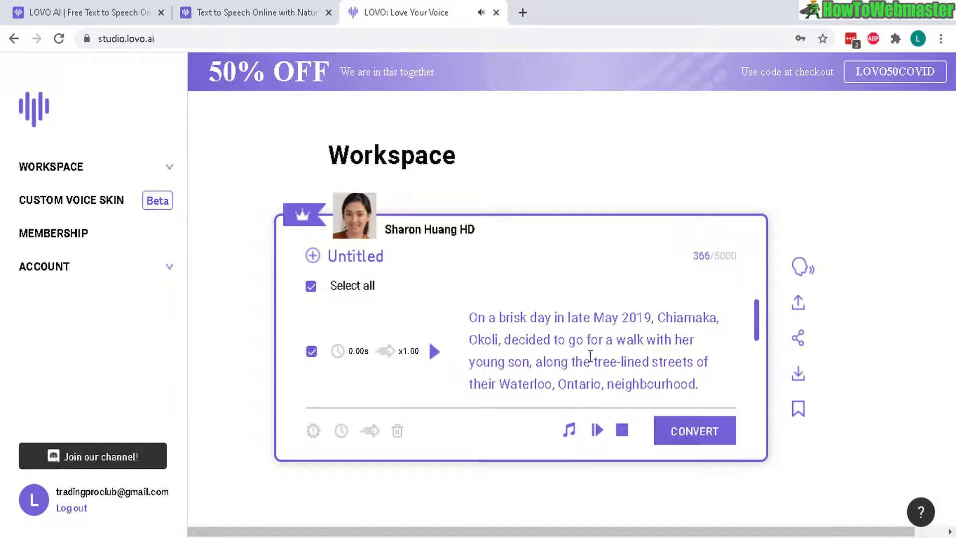
- Delete the commas after Okoli, Waterloo and Ontario, then re-mark only the edited sentence for conversion
click(501, 343)
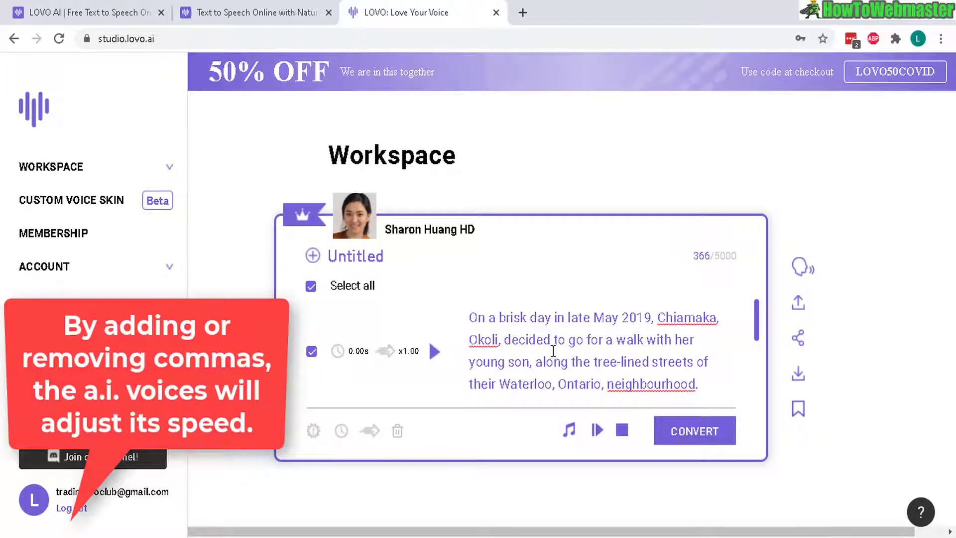
key(BackSpace)
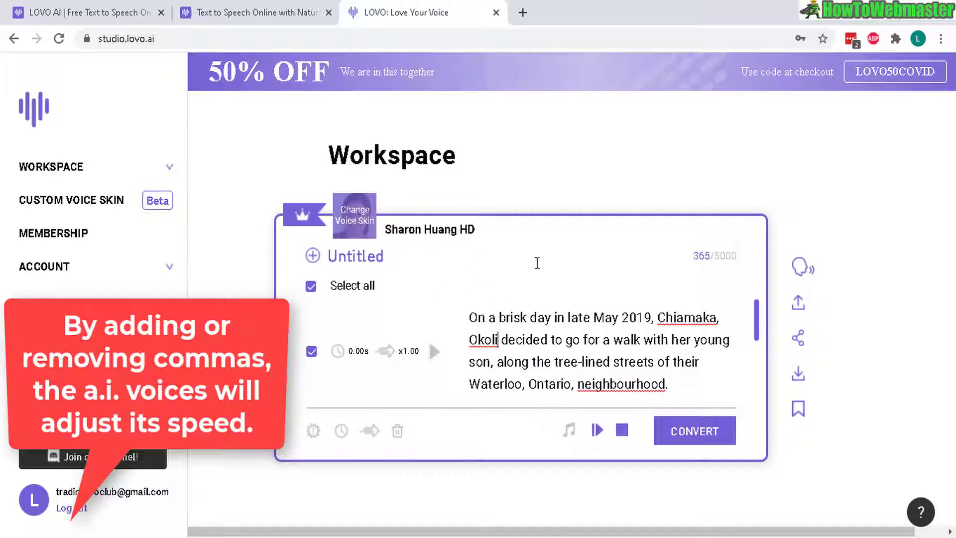
click(528, 386)
key(BackSpace)
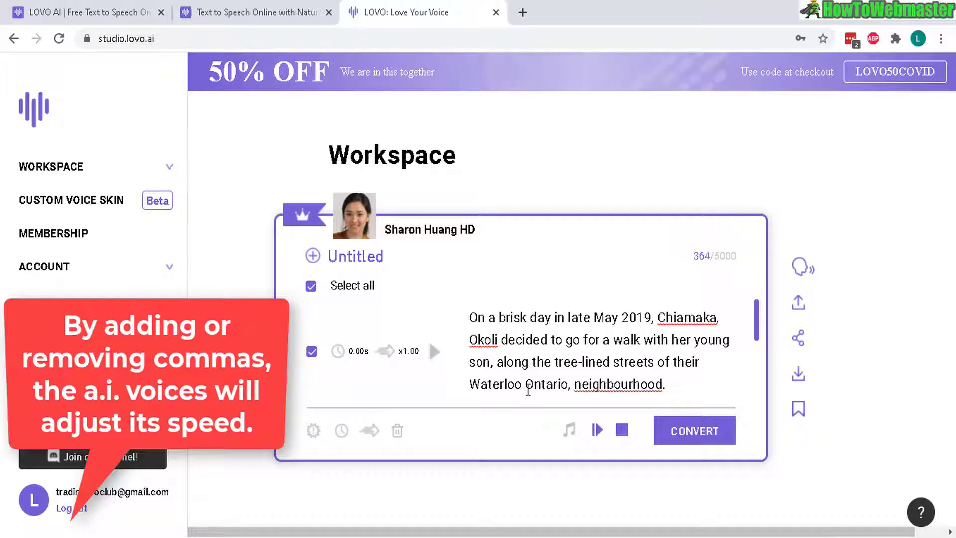
click(572, 385)
key(BackSpace)
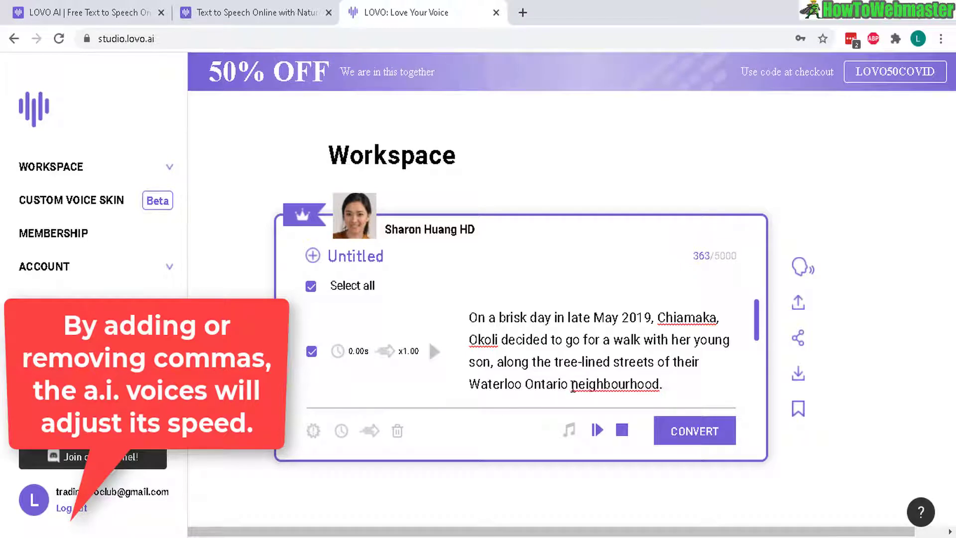
click(310, 286)
click(311, 351)
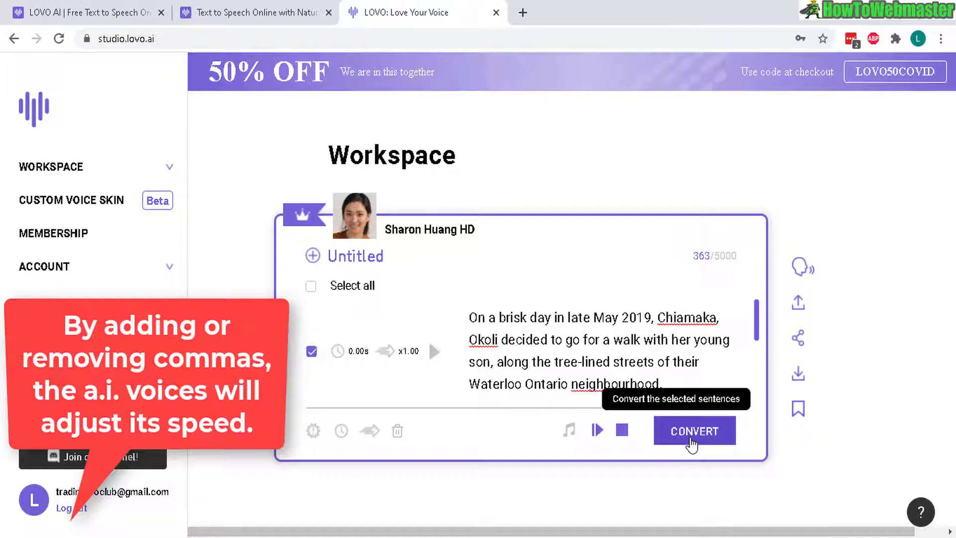
- Reconvert the edited paragraph to Sharon Huang HD speech, play it, then open the Voice Skin gallery
click(683, 438)
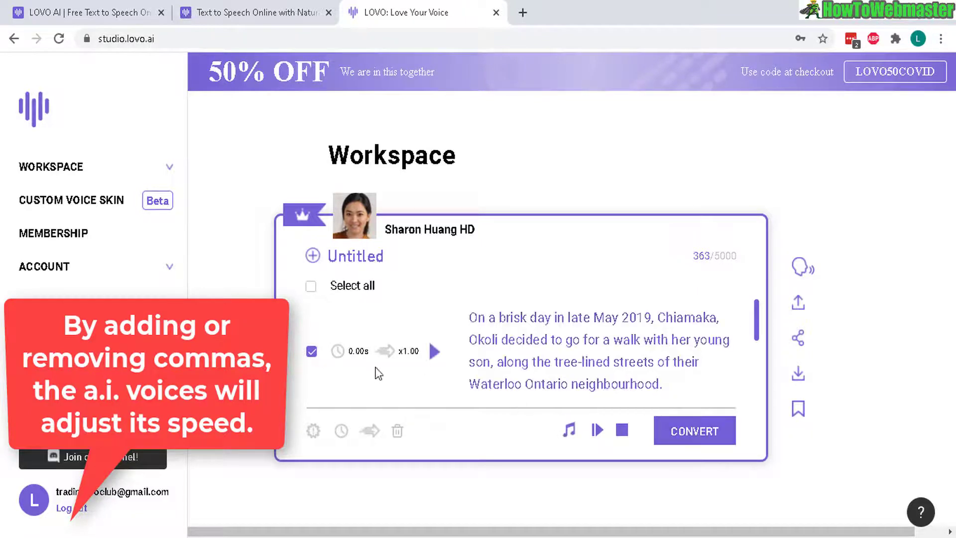
click(435, 353)
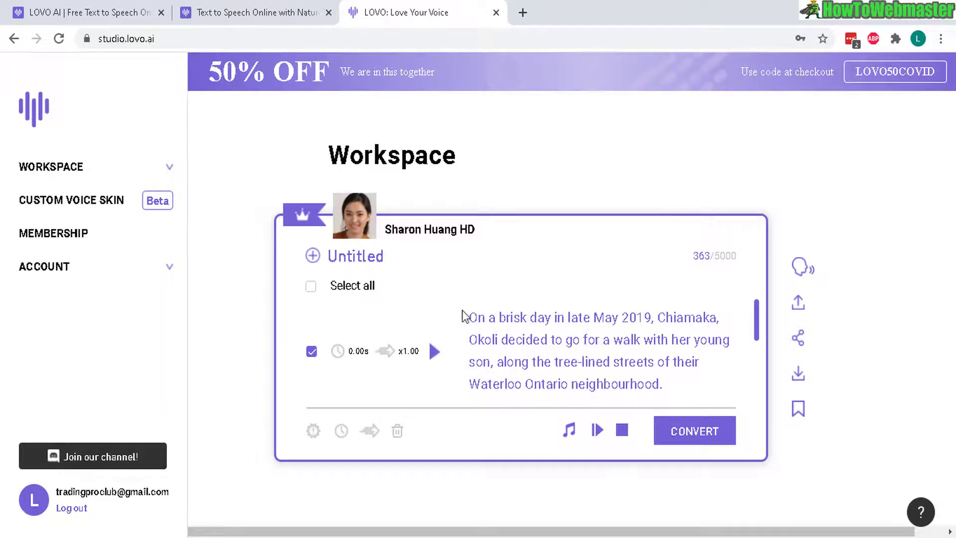
click(362, 227)
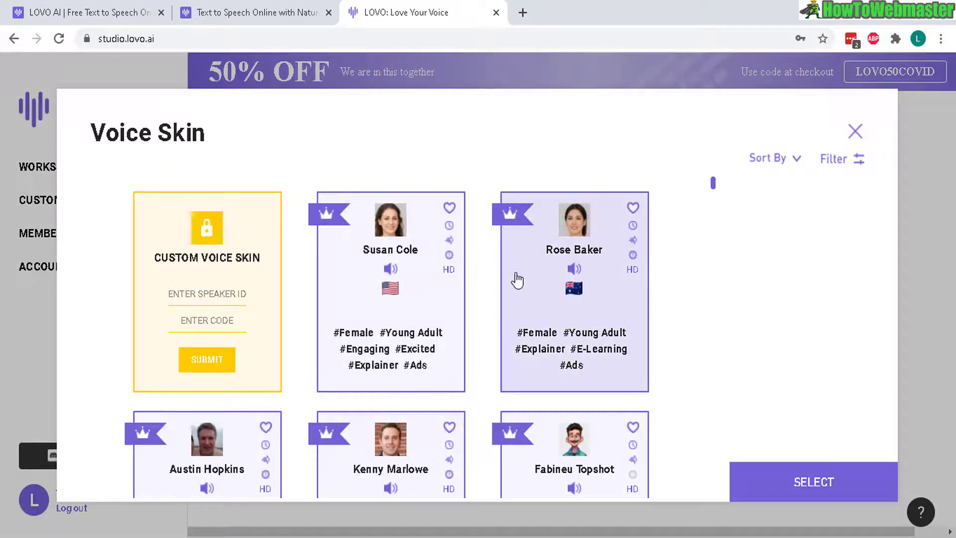
scroll(396, 148, down, 3)
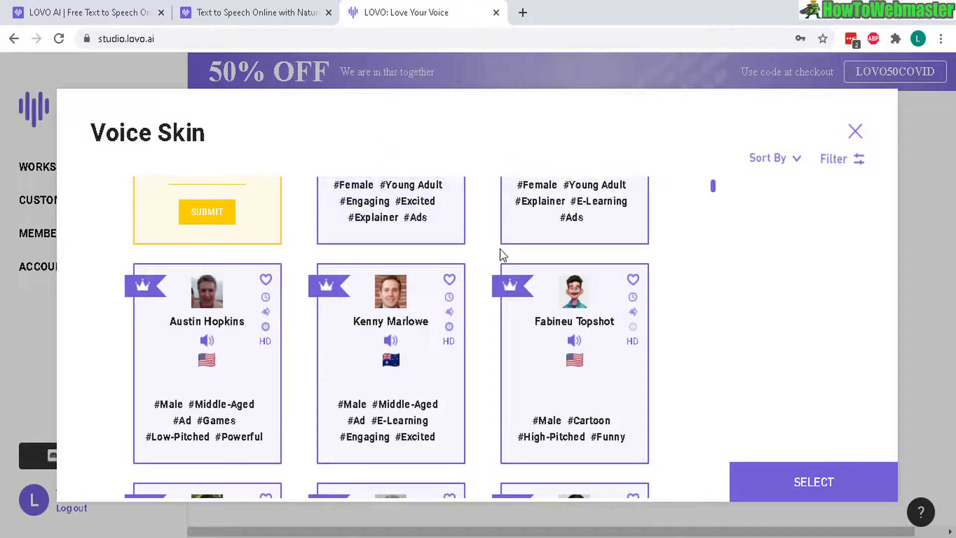
scroll(501, 256, down, 6)
scroll(367, 187, down, 4)
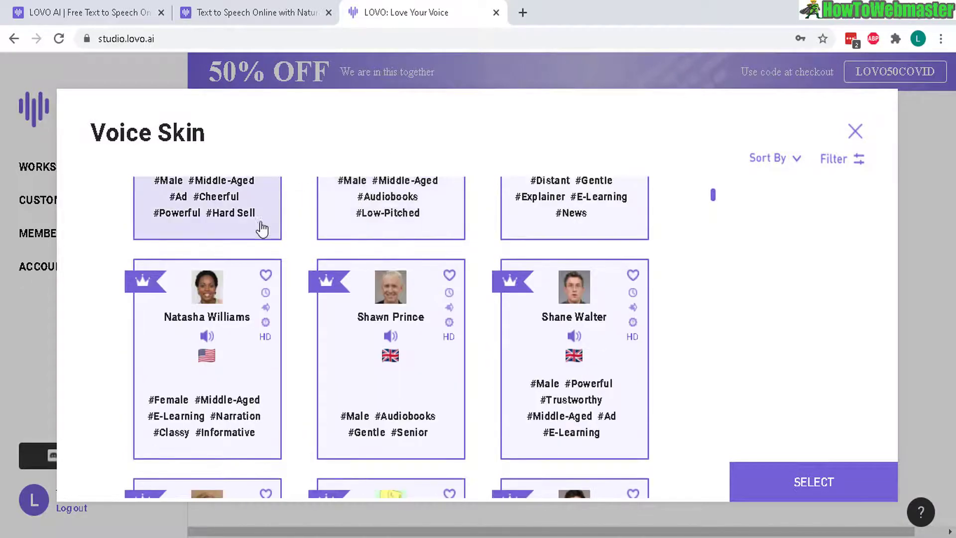
scroll(488, 299, down, 20)
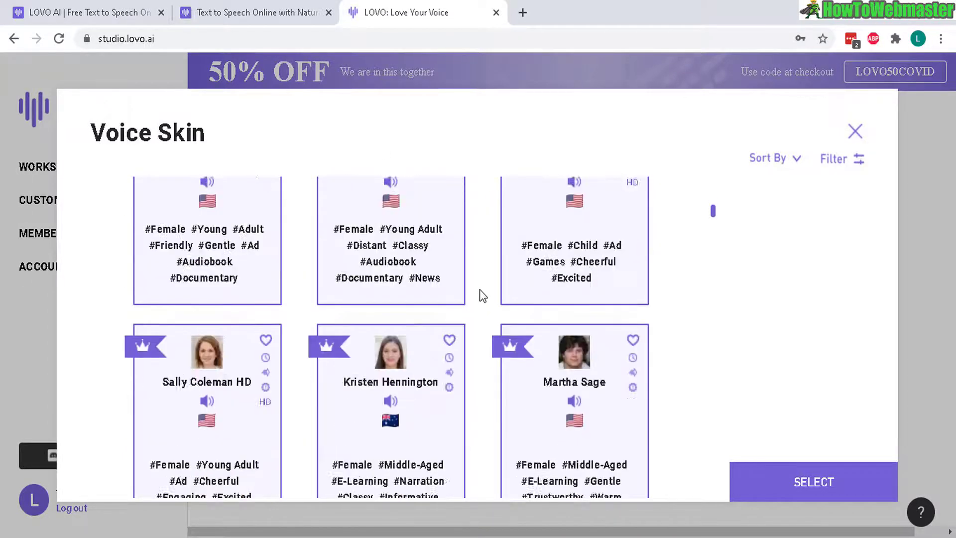
scroll(479, 288, down, 10)
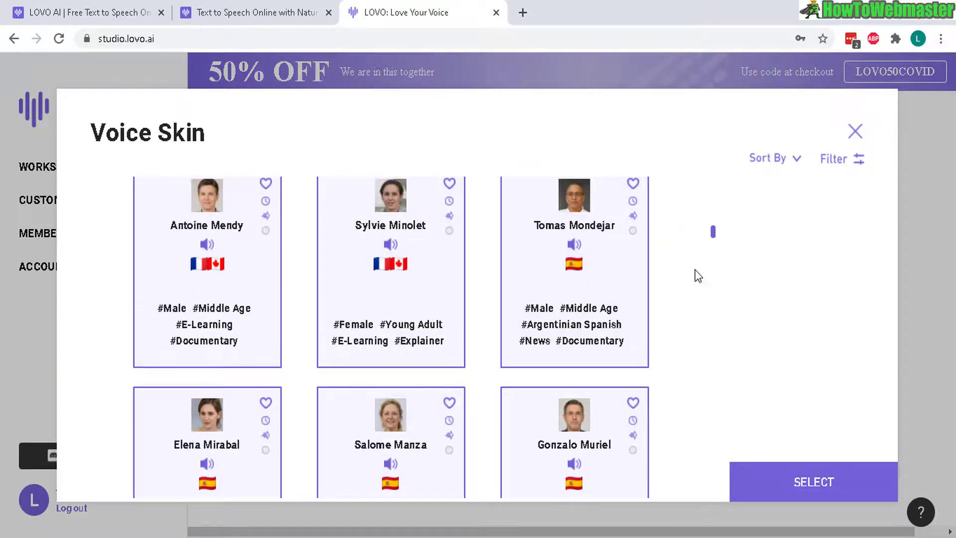
scroll(597, 254, up, 2)
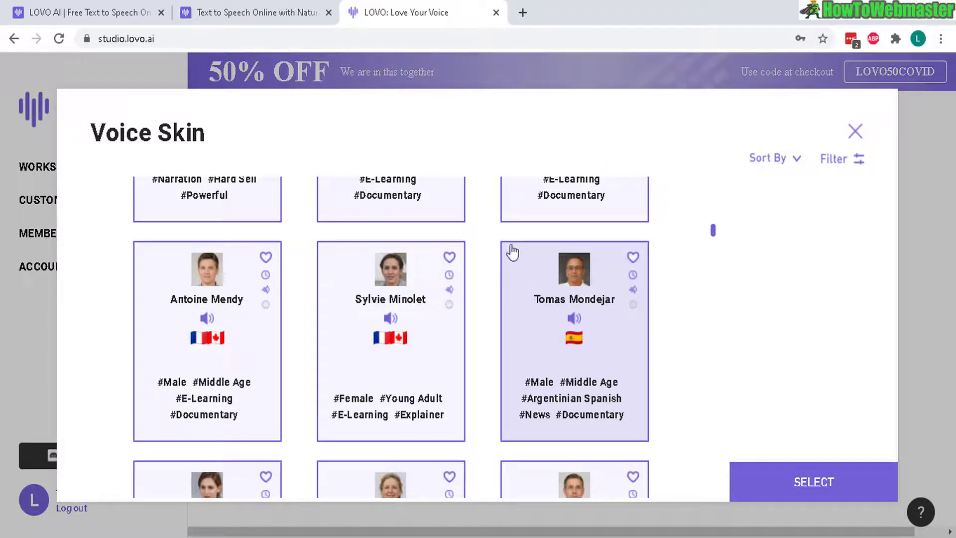
scroll(527, 261, down, 5)
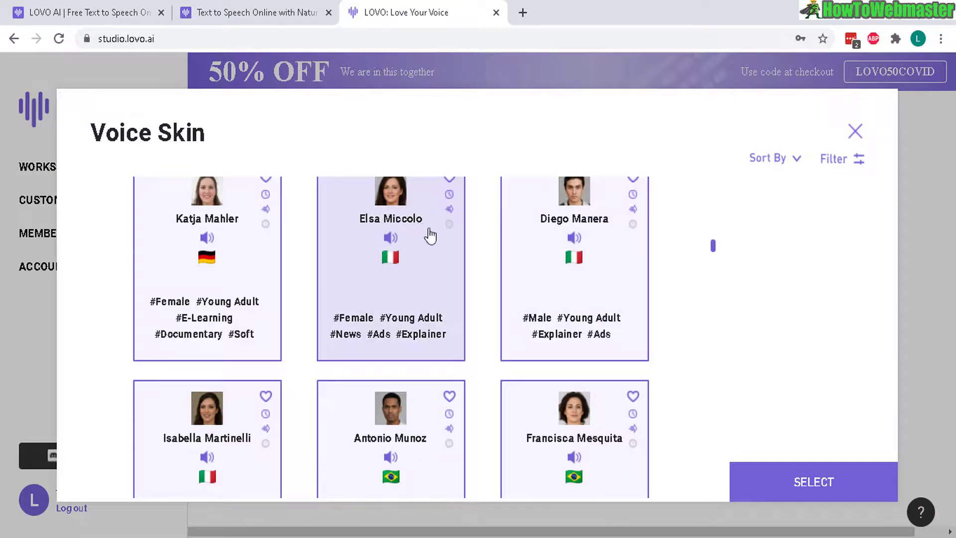
scroll(666, 331, down, 10)
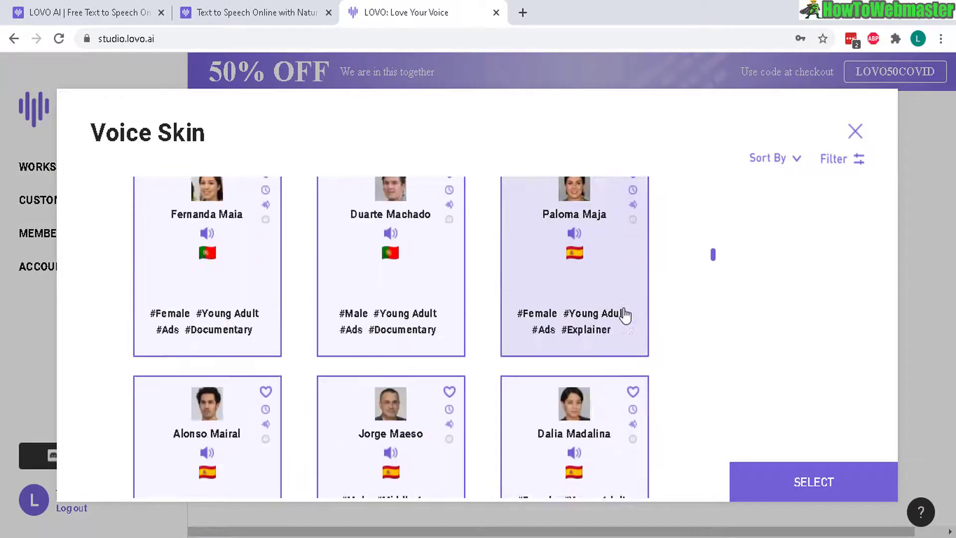
scroll(623, 316, up, 4)
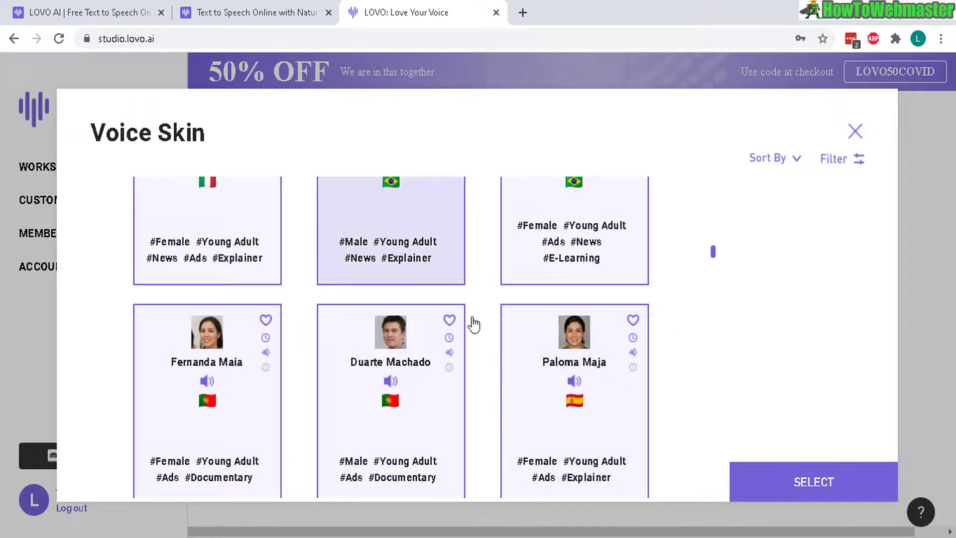
scroll(312, 228, up, 3)
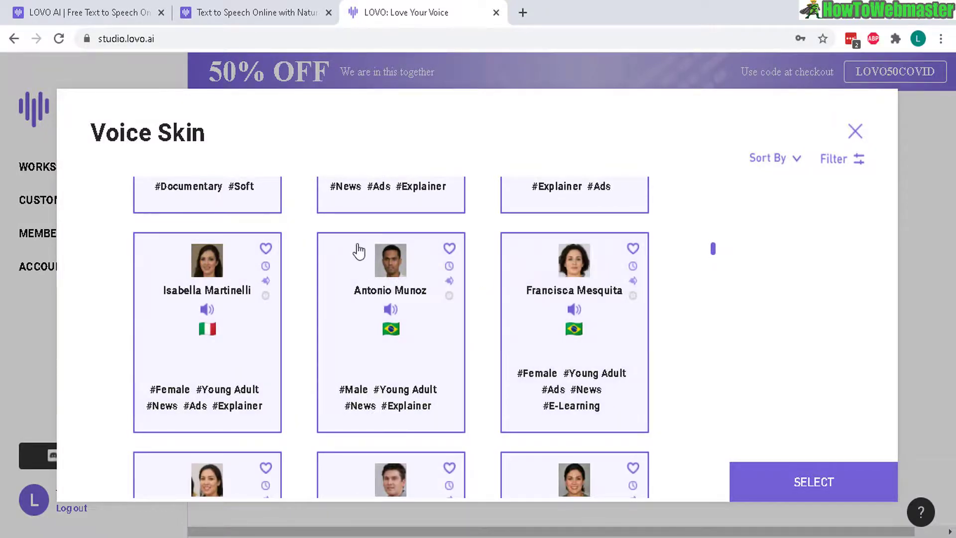
scroll(408, 263, up, 5)
scroll(417, 272, up, 10)
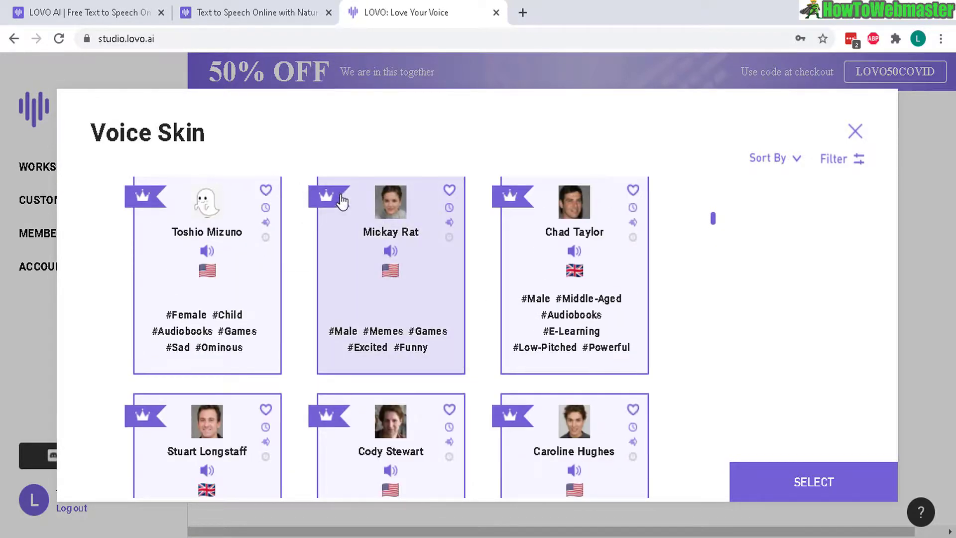
scroll(543, 277, down, 10)
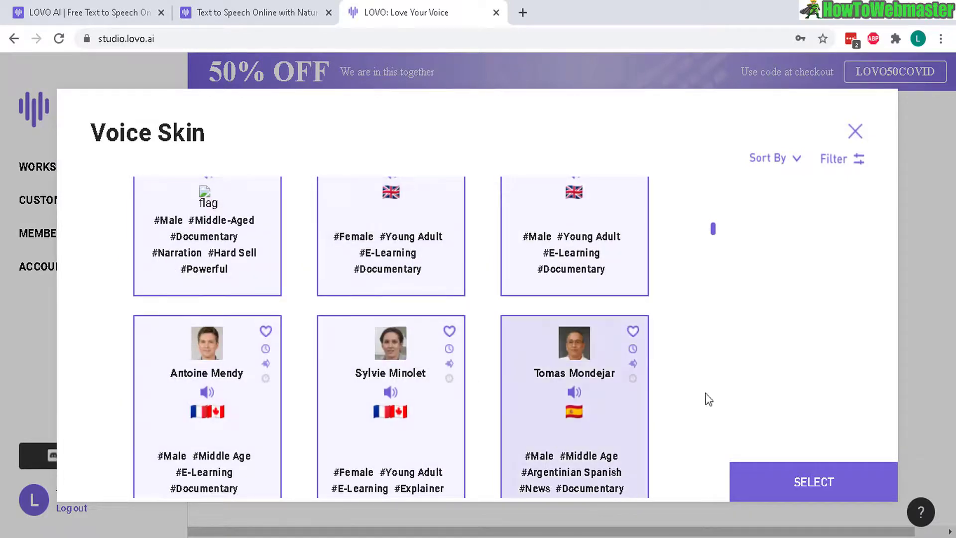
scroll(498, 282, down, 3)
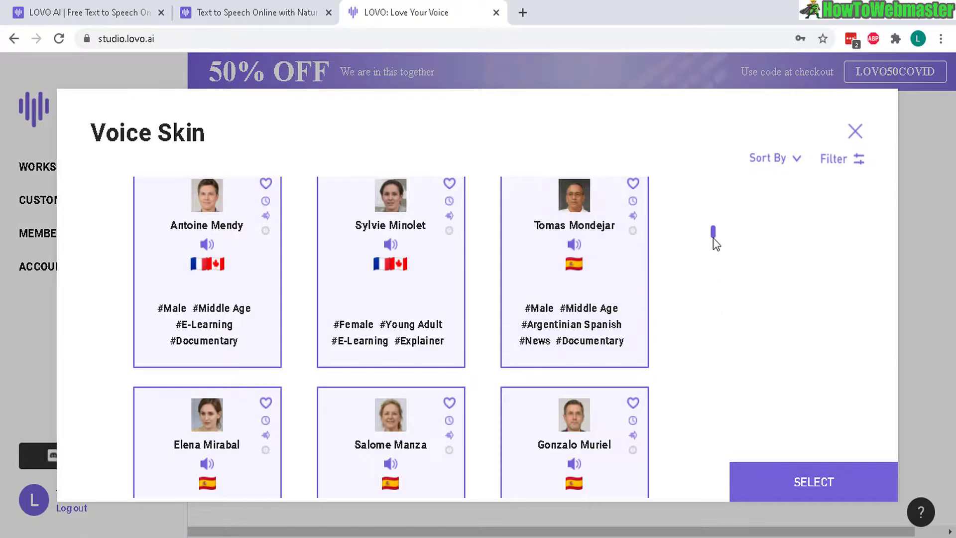
drag(715, 238, 715, 189)
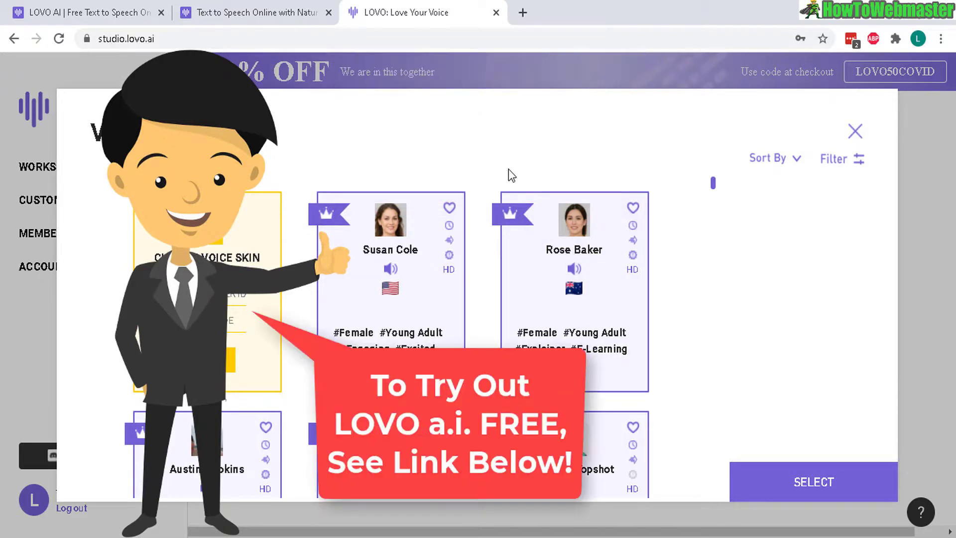
- Go to the lovo.ai/pricing tab and scroll down to the Free, Personal and Freelancer plans
click(287, 15)
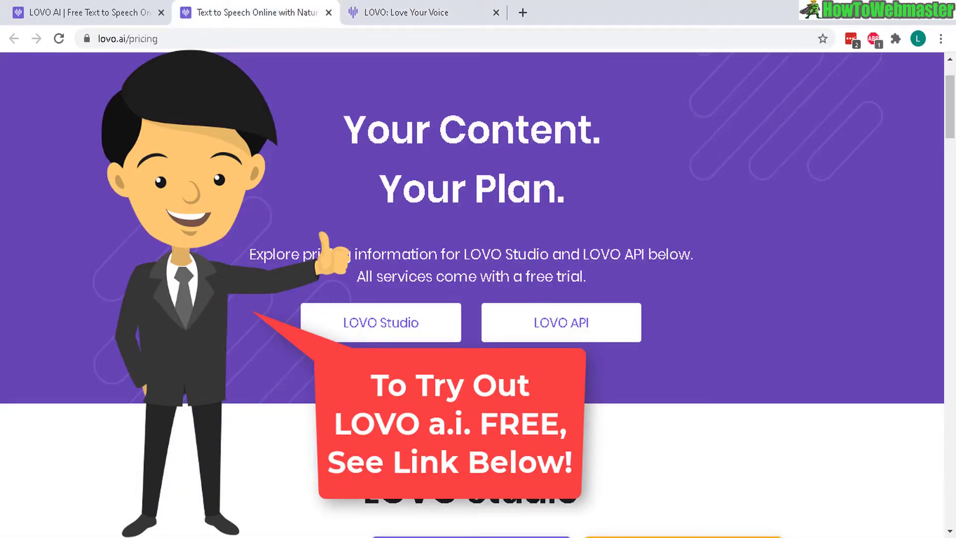
click(135, 21)
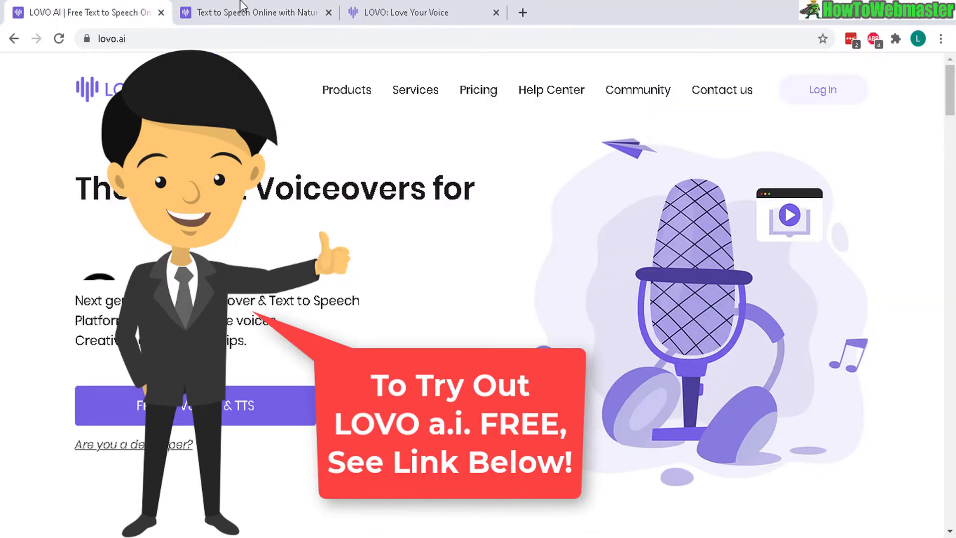
click(263, 24)
scroll(641, 302, down, 9)
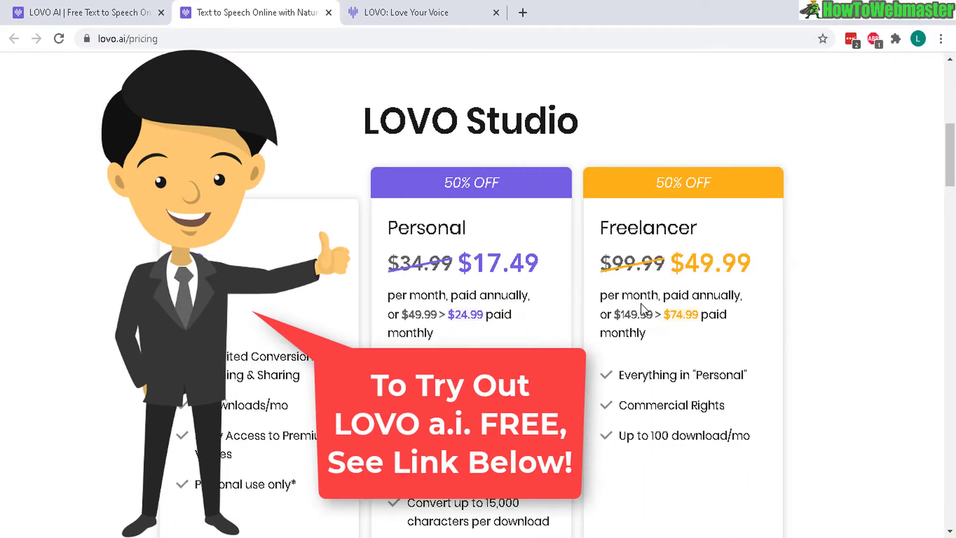